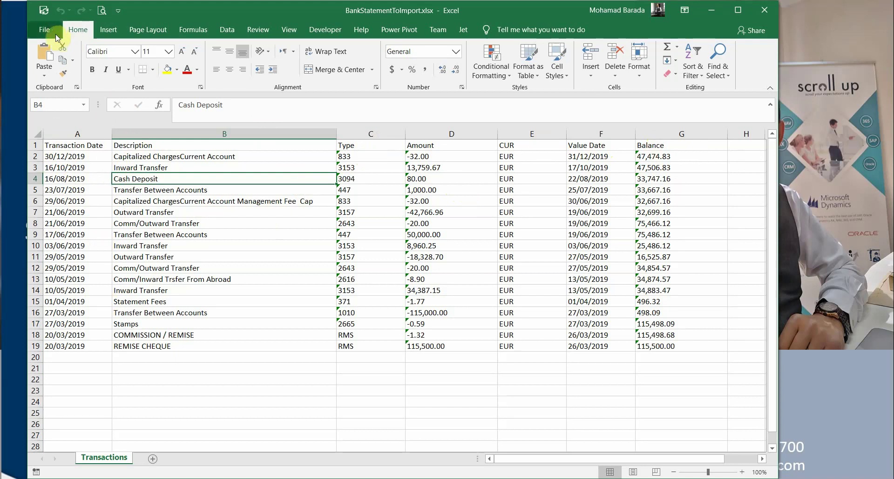
Save the bank statement workbook as BankStatementToImport.csv in CSV (Comma delimited) format in the March 2020 folder, accepting the format's feature loss.
{"action": "left_click", "coordinate": [44, 29]}
{"action": "left_click", "coordinate": [52, 185]}
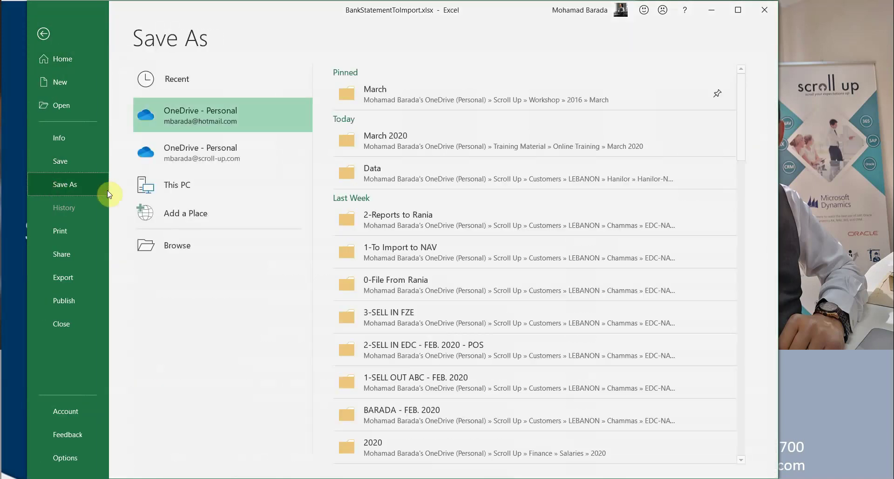
{"action": "left_click", "coordinate": [164, 259]}
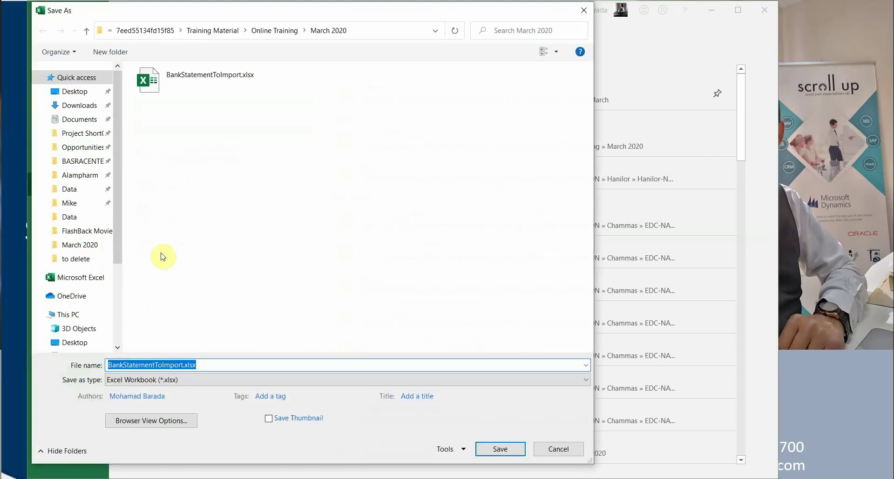
{"action": "left_click", "coordinate": [151, 381]}
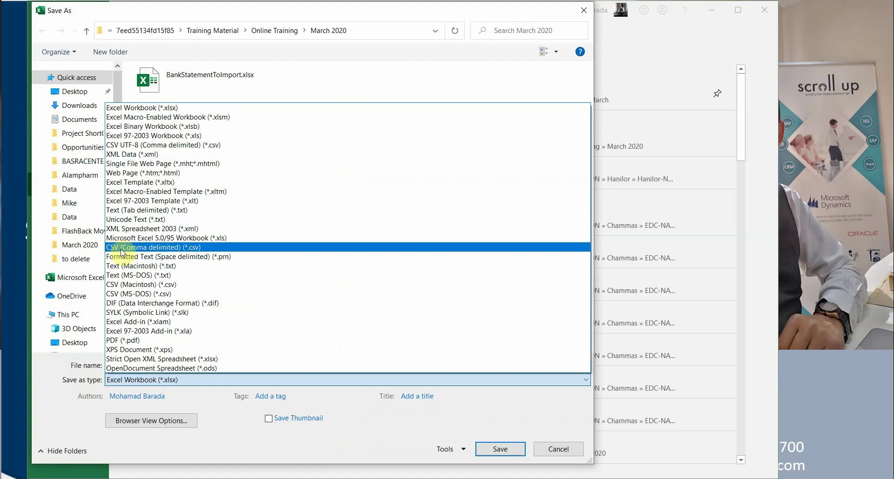
{"action": "left_click", "coordinate": [139, 249]}
{"action": "left_click", "coordinate": [151, 365]}
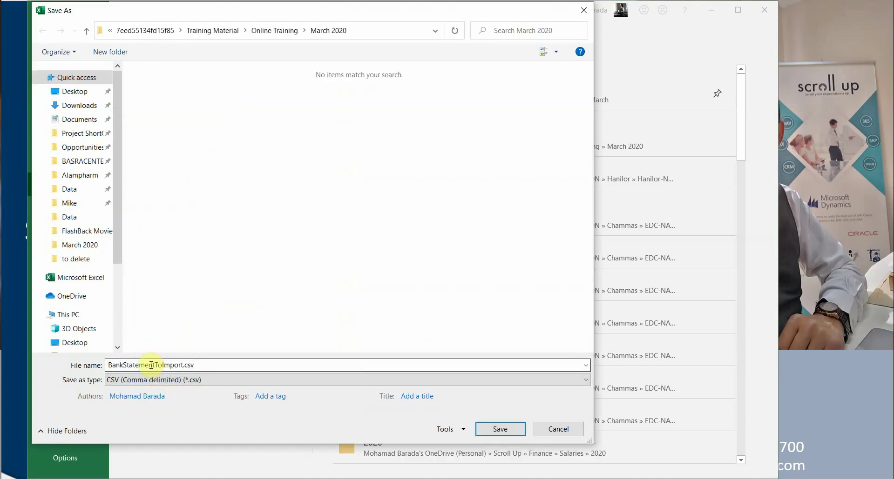
{"action": "double_click", "coordinate": [151, 365]}
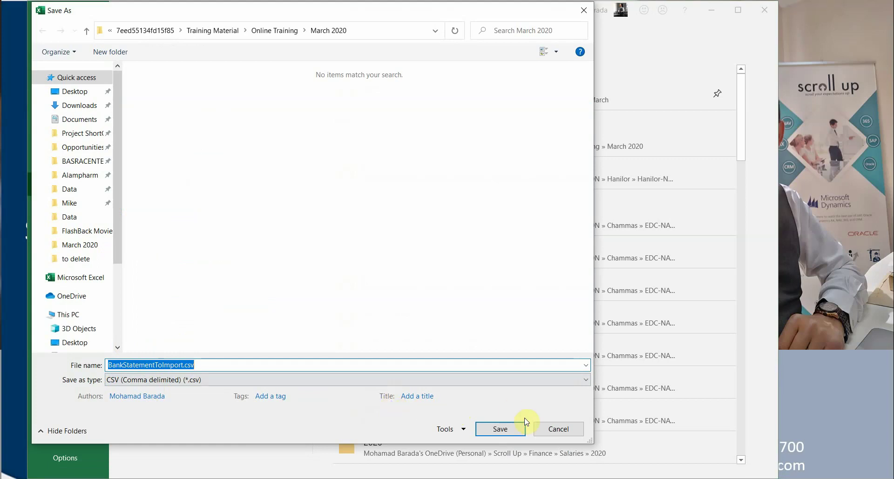
{"action": "left_click", "coordinate": [497, 429]}
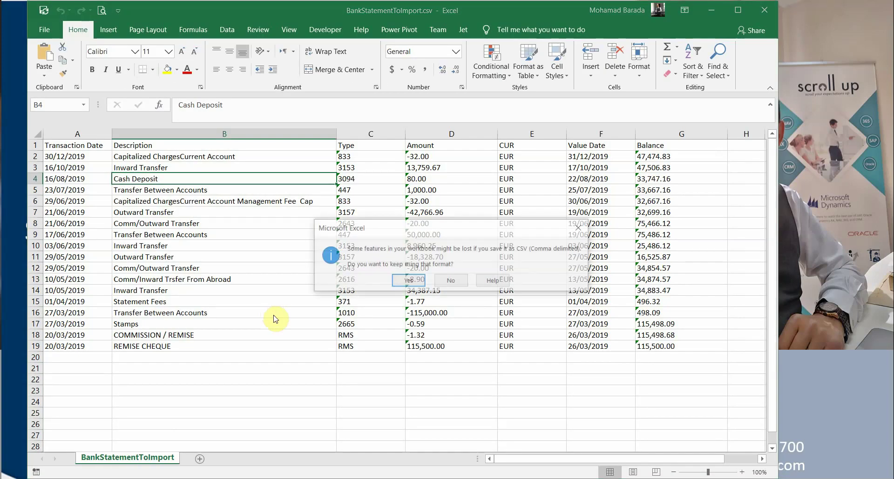
{"action": "left_click", "coordinate": [408, 281]}
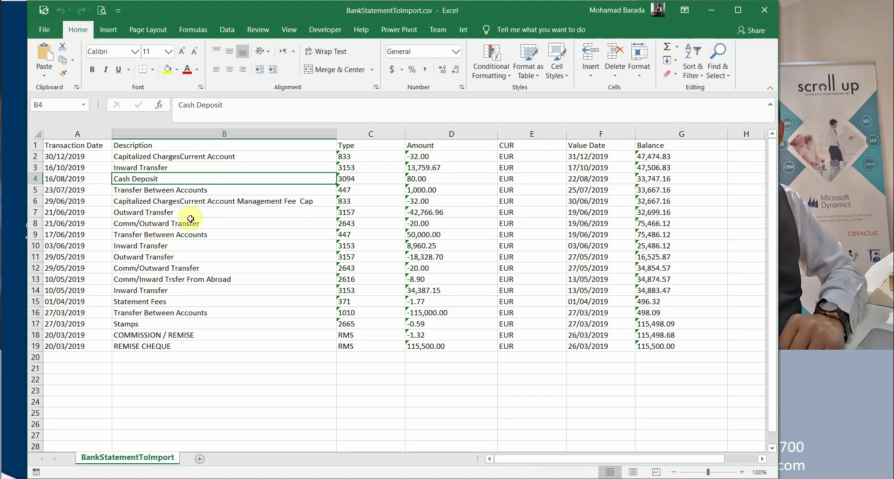
Switch to Microsoft Dynamics NAV and open the Data Exchange Definitions list through a search for "data exch".
{"action": "key", "text": "super"}
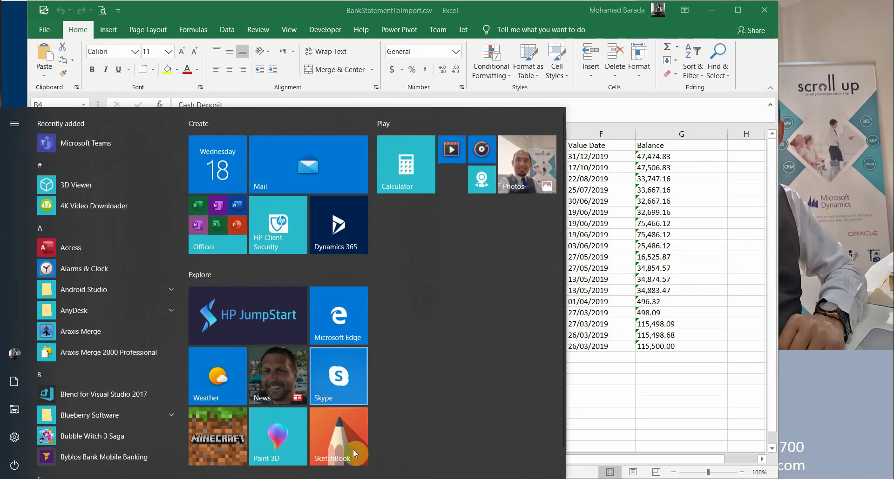
{"action": "mouse_move", "coordinate": [378, 468]}
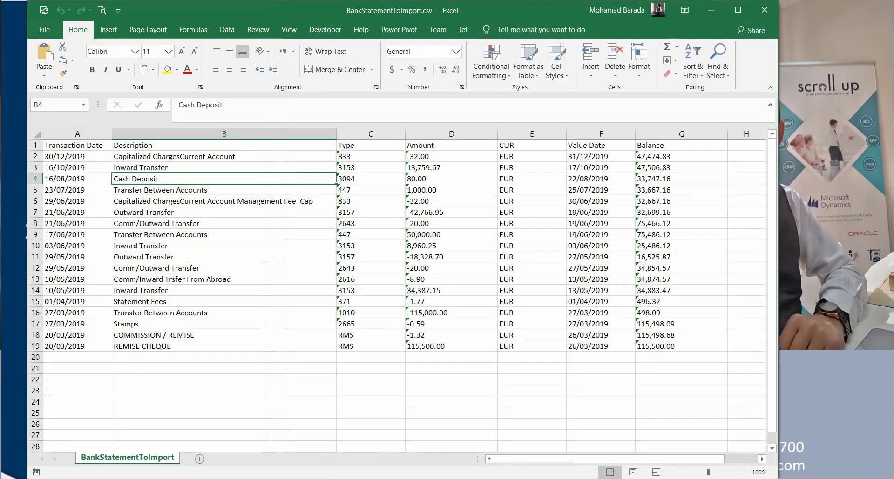
{"action": "key", "text": "super"}
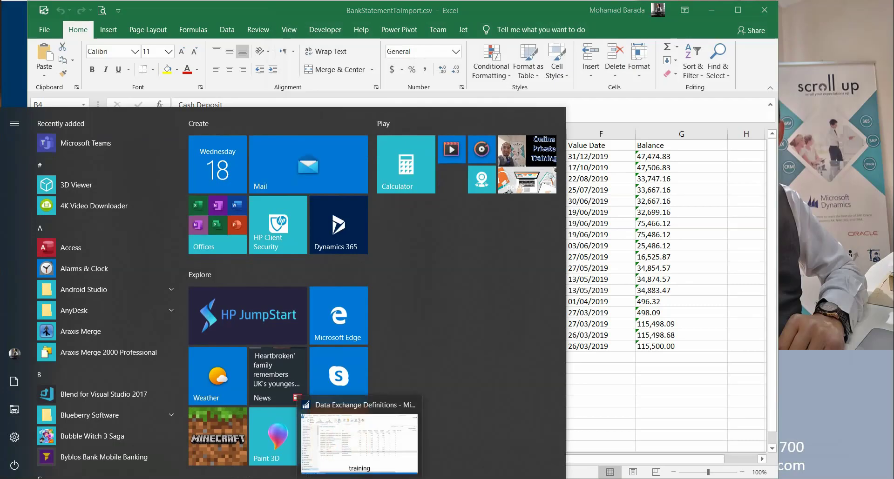
{"action": "left_click", "coordinate": [353, 433]}
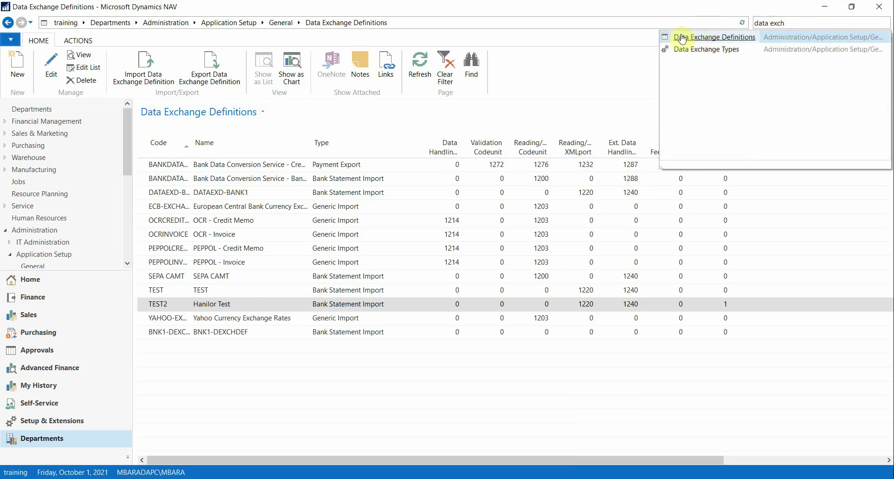
{"action": "left_click", "coordinate": [696, 37]}
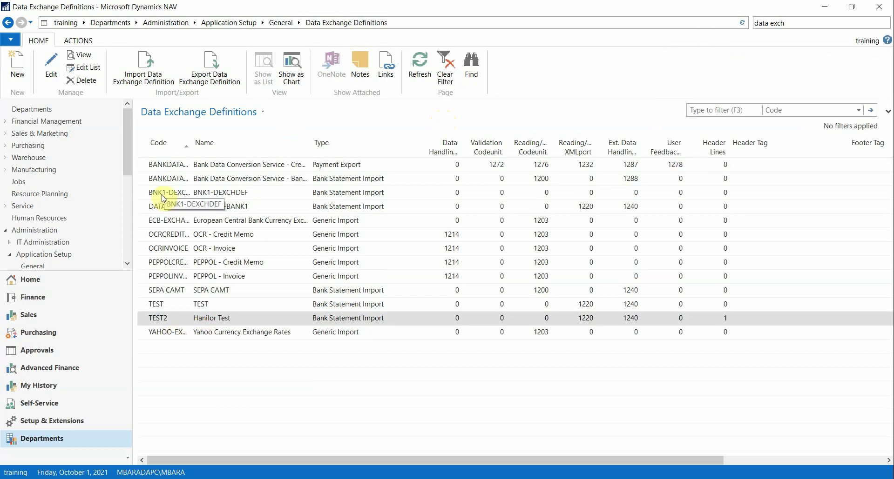
Create a data exchange definition with code and name DED-BANK1 and set its file type to Variable Text.
{"action": "left_click", "coordinate": [17, 65]}
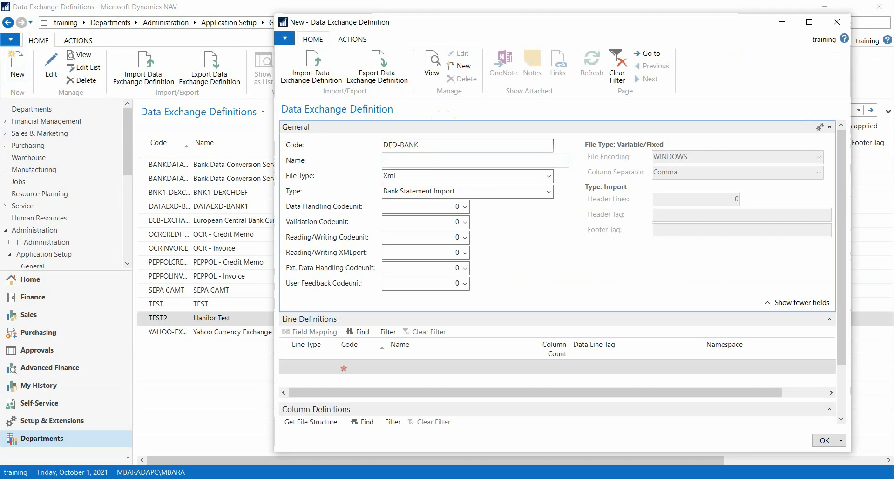
{"action": "left_click", "coordinate": [418, 158]}
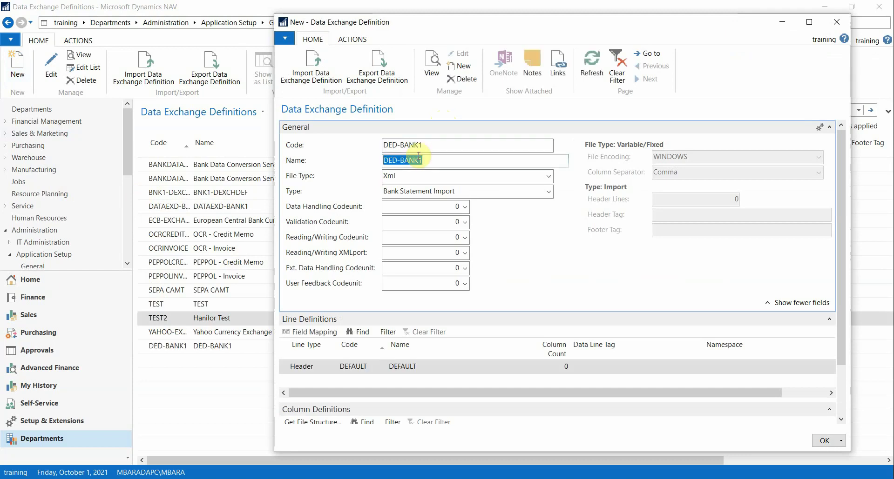
{"action": "type", "text": "DED-BANK1"}
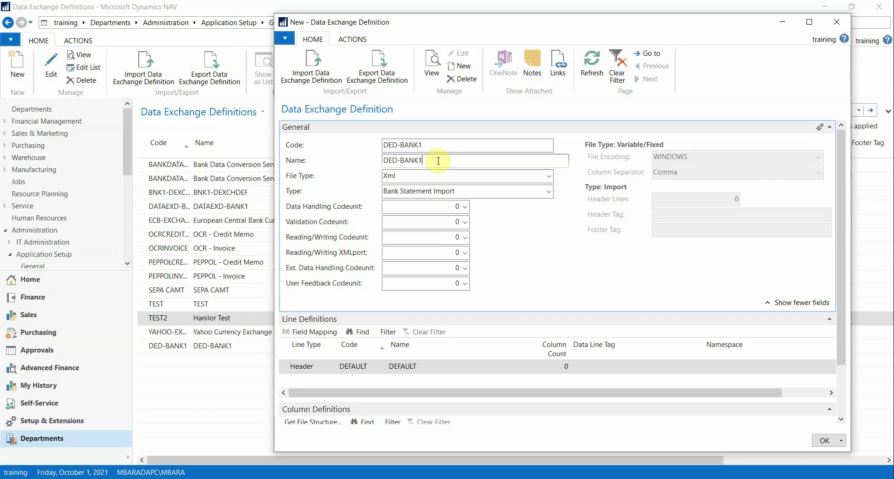
{"action": "left_click", "coordinate": [548, 177]}
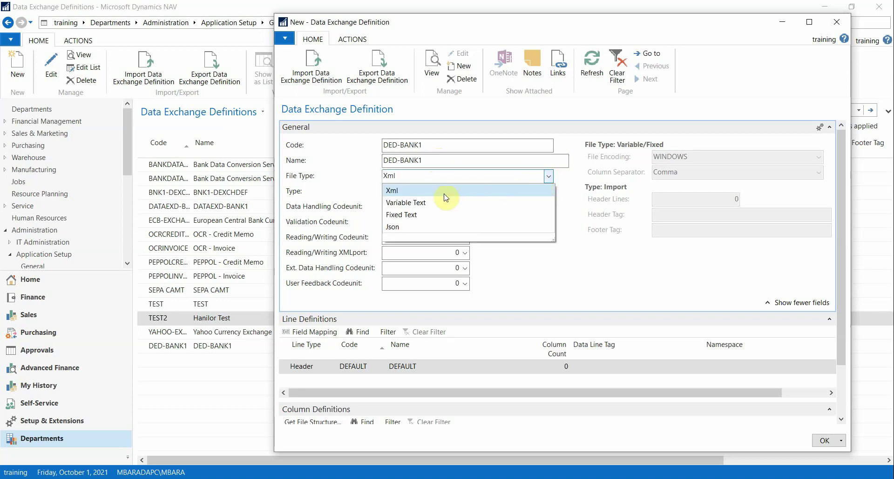
{"action": "left_click", "coordinate": [422, 203]}
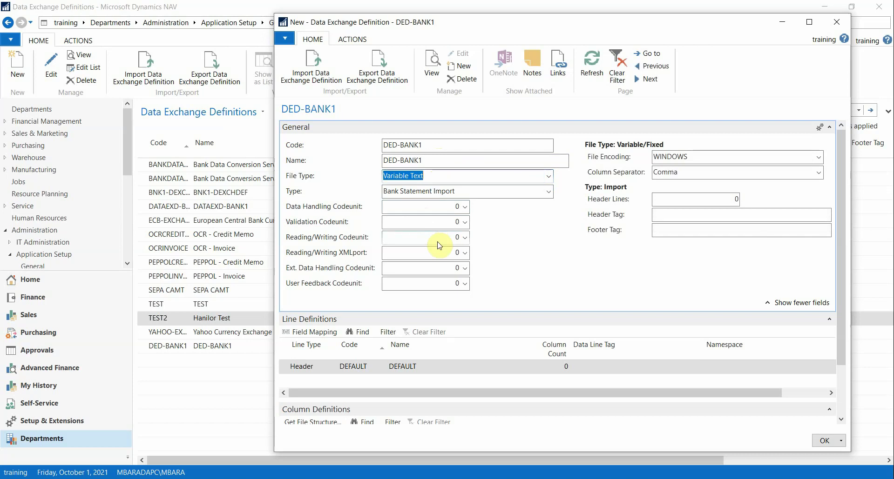
Set the definition's Reading/Writing XMLport to 1220, Data Exch. Import - CSV.
{"action": "left_click", "coordinate": [412, 250]}
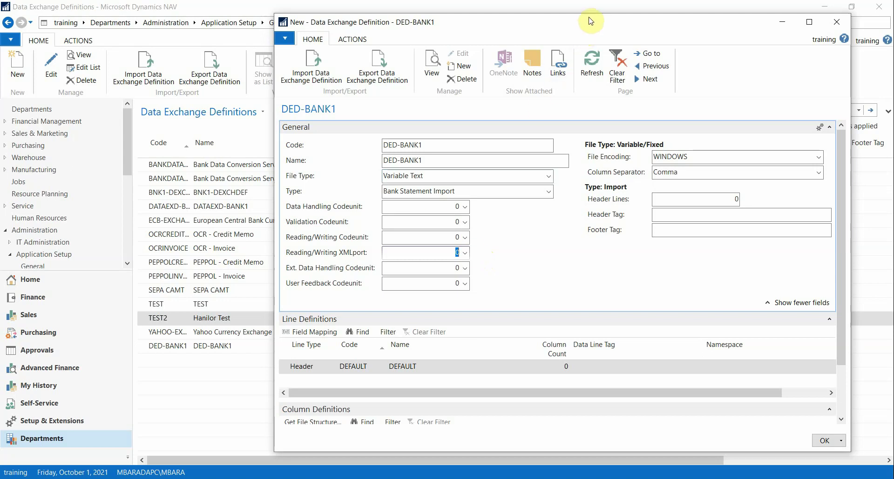
{"action": "left_click_drag", "start_coordinate": [590, 23], "coordinate": [511, 44]}
{"action": "type", "text": "0"}
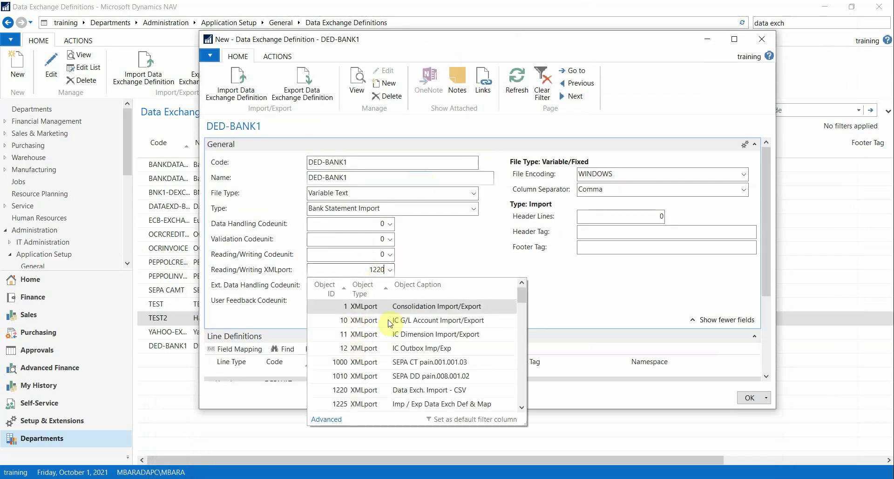
{"action": "key", "text": "Tab"}
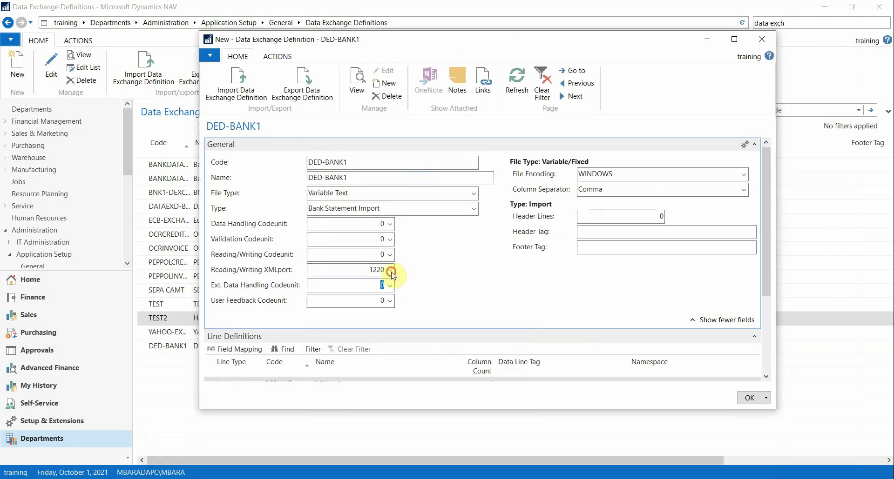
{"action": "left_click", "coordinate": [390, 274]}
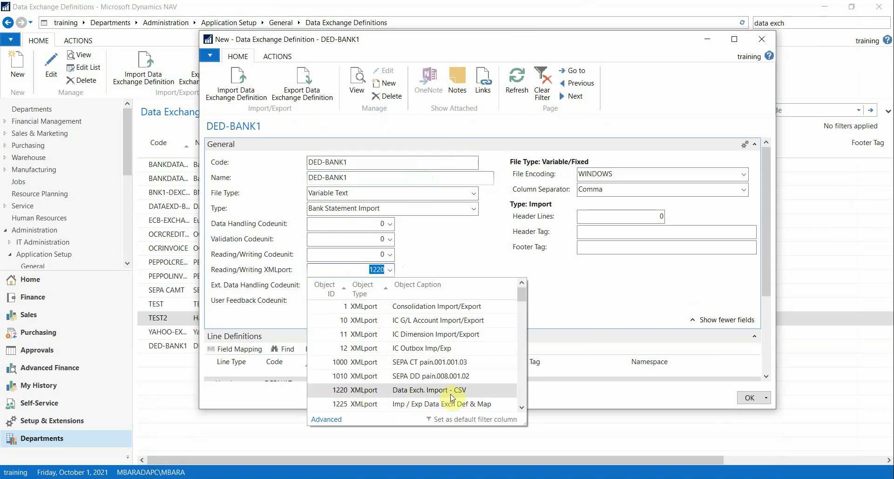
{"action": "left_click", "coordinate": [253, 287]}
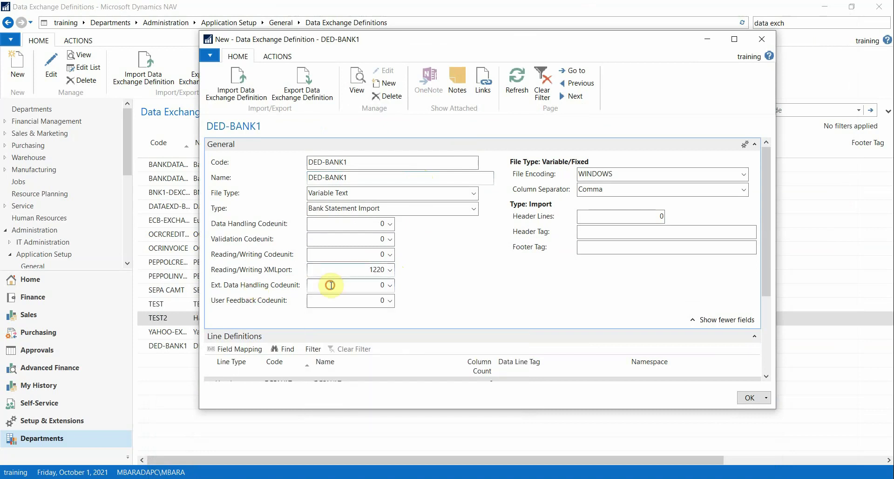
Set the definition's Ext. Data Handling Codeunit to 1240, Read Data Exch. from File.
{"action": "double_click", "coordinate": [381, 286]}
{"action": "type", "text": "1240"}
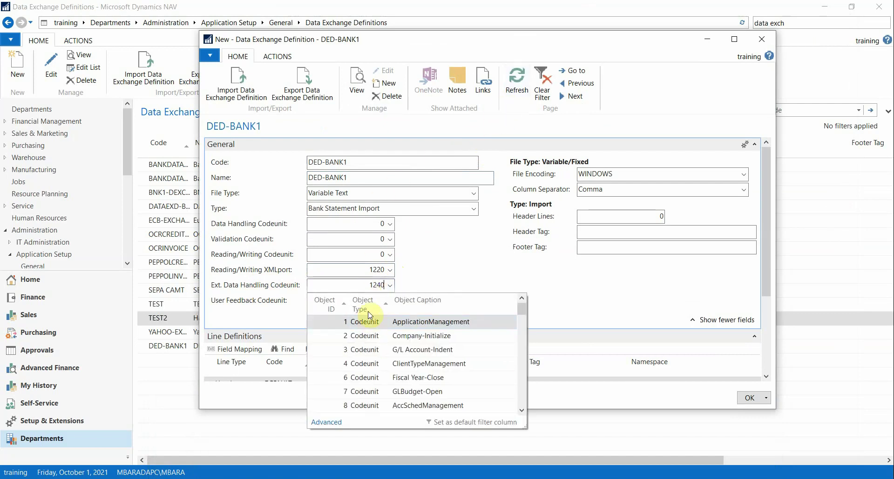
{"action": "left_click", "coordinate": [368, 273]}
{"action": "left_click", "coordinate": [390, 287]}
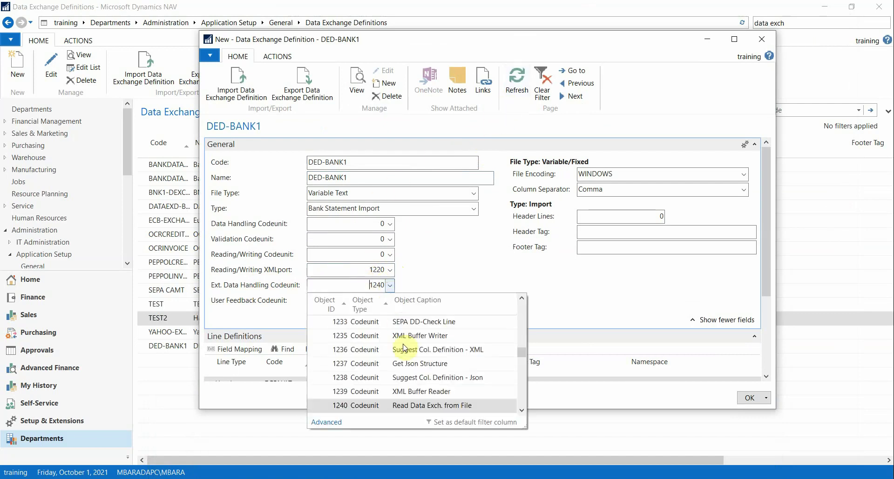
{"action": "left_click", "coordinate": [361, 263]}
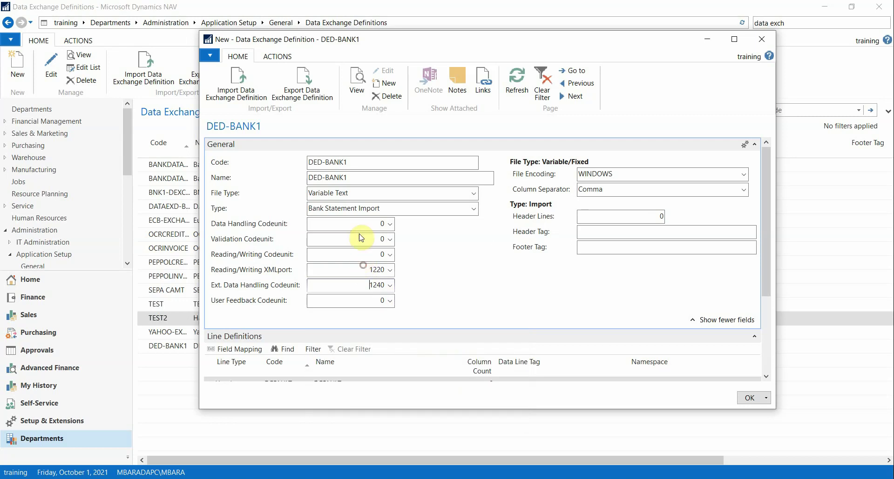
Move the DED-BANK1 card aside to examine the XMLport and codeunit columns of the existing data exchange definitions.
{"action": "left_click_drag", "start_coordinate": [531, 42], "coordinate": [509, 47]}
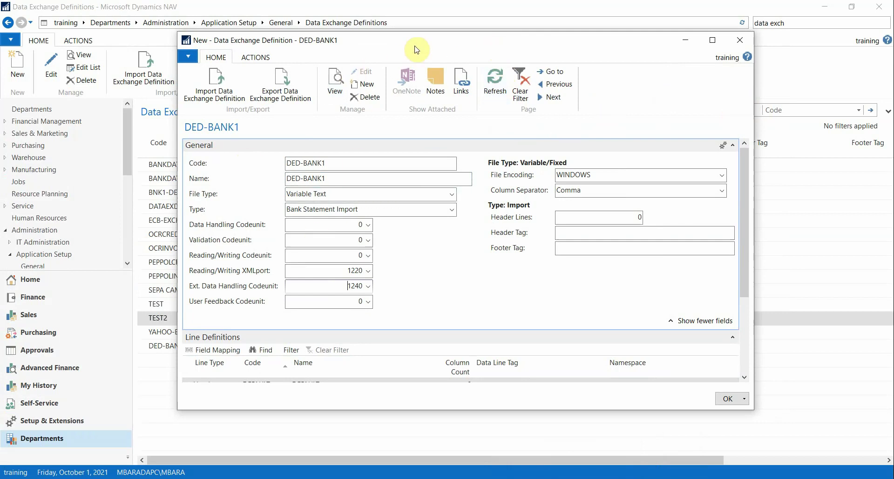
{"action": "left_click_drag", "start_coordinate": [417, 43], "coordinate": [334, 353]}
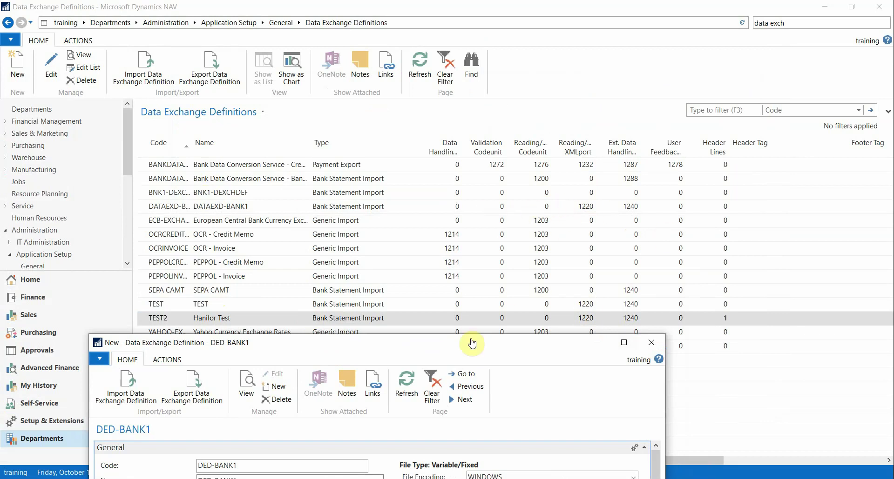
{"action": "left_click_drag", "start_coordinate": [459, 340], "coordinate": [473, 47]}
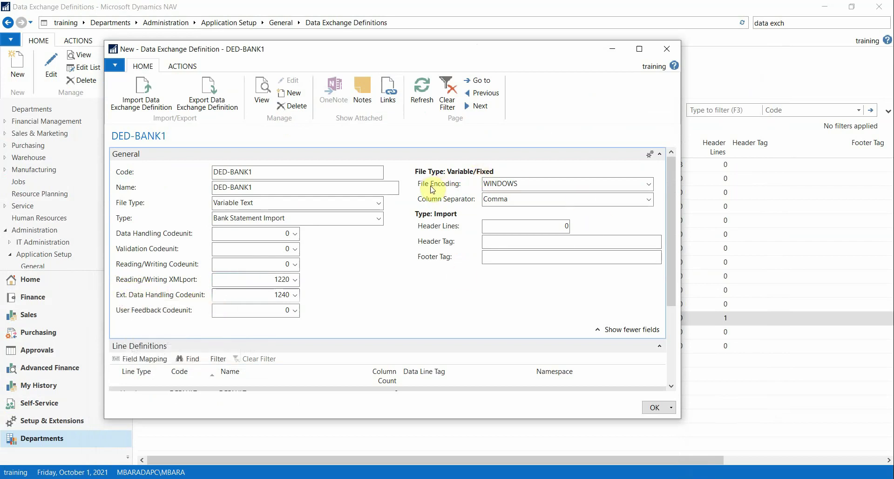
Review the file encoding and column separator settings of the DED-BANK1 definition.
{"action": "left_click", "coordinate": [540, 184]}
{"action": "left_click", "coordinate": [503, 199]}
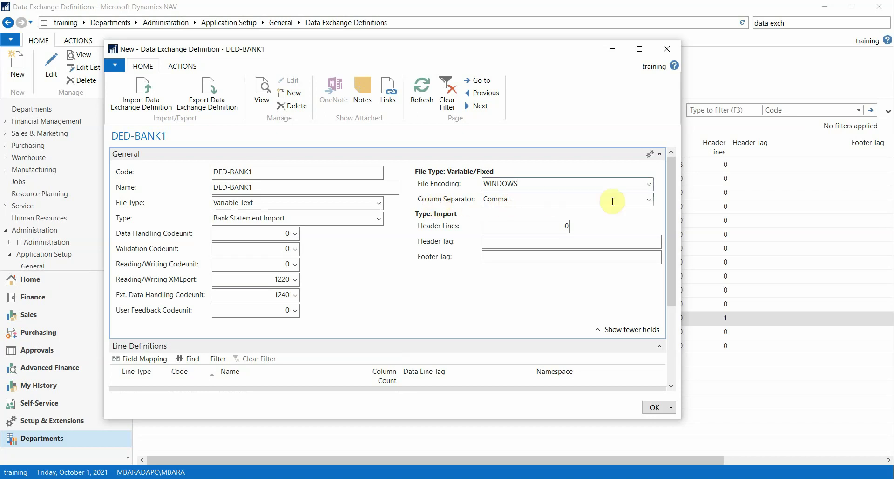
{"action": "left_click", "coordinate": [648, 200]}
{"action": "left_click", "coordinate": [525, 194]}
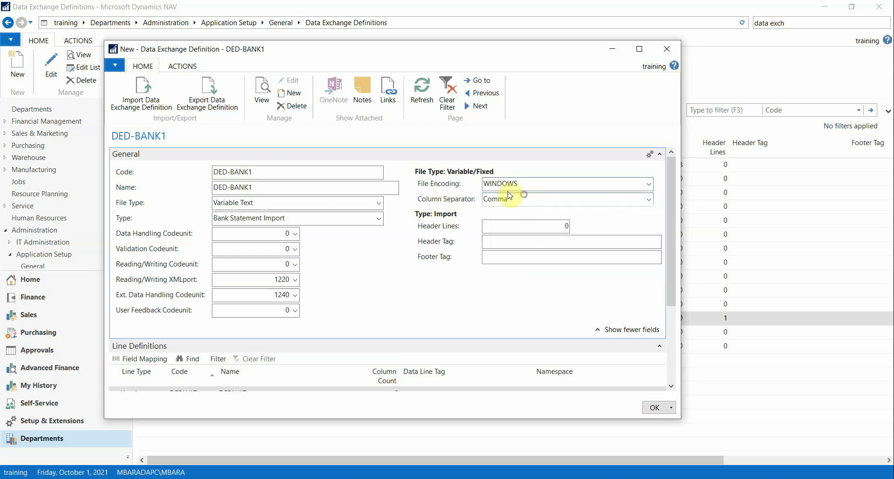
Check the header row of BankStatementToImport.csv in Excel, return to Dynamics NAV and set Header Lines to 1 for DED-BANK1.
{"action": "key", "text": "alt+Tab"}
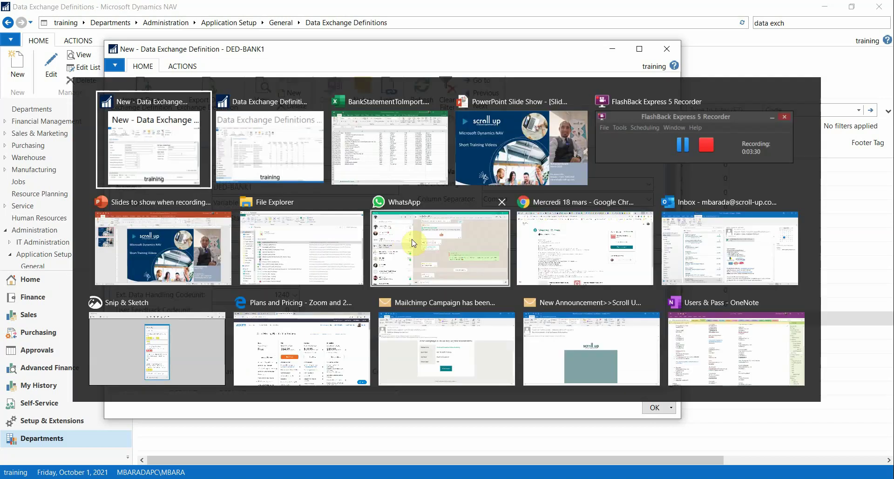
{"action": "left_click", "coordinate": [399, 187]}
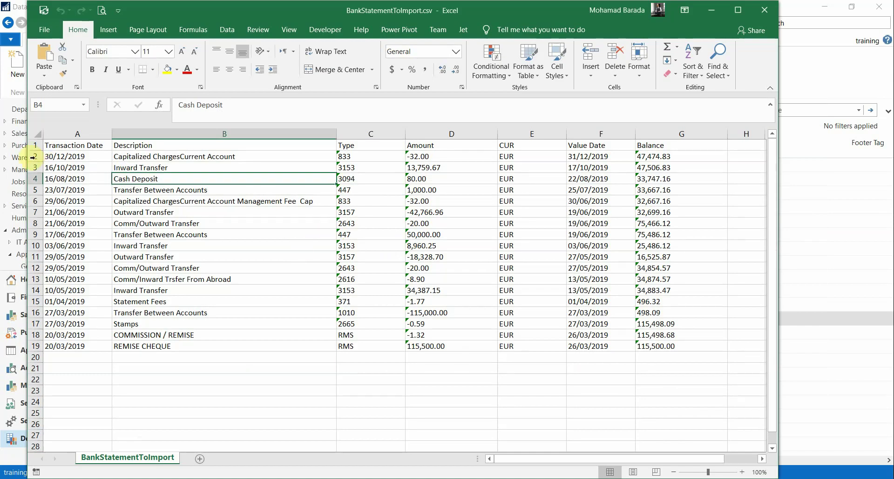
{"action": "left_click", "coordinate": [700, 18]}
{"action": "left_click", "coordinate": [540, 226]}
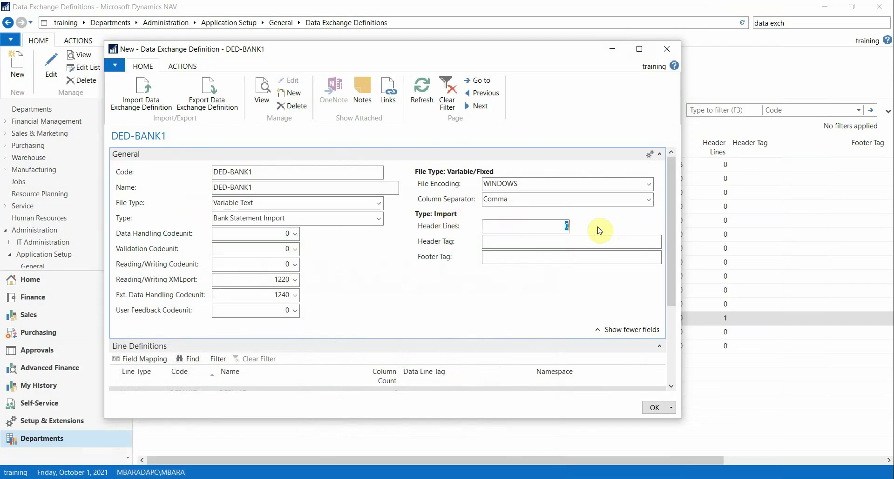
{"action": "type", "text": "1"}
{"action": "left_click", "coordinate": [524, 240]}
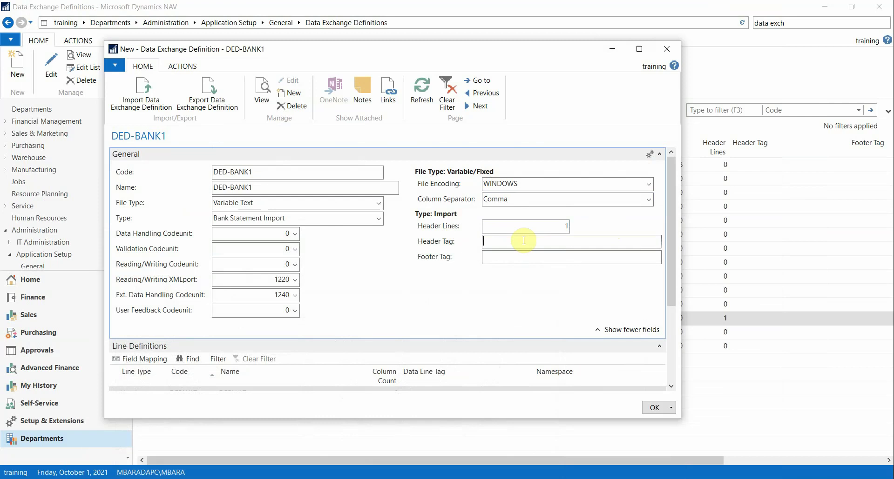
{"action": "left_click", "coordinate": [523, 241]}
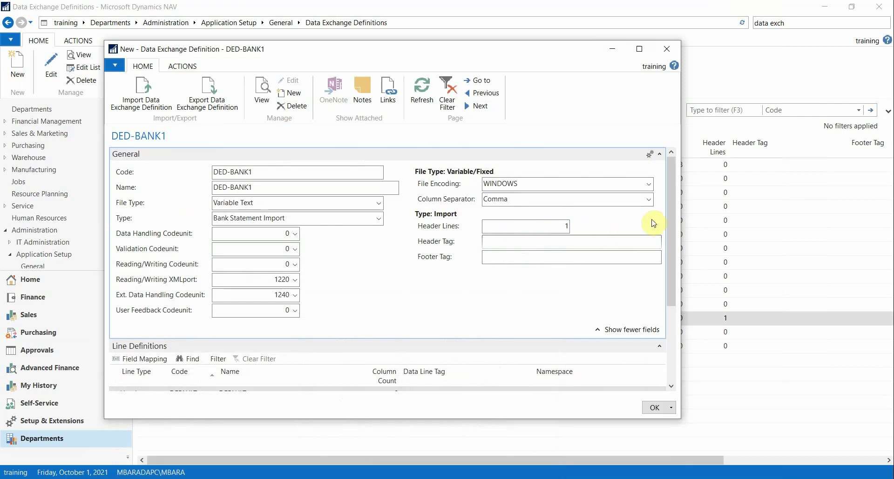
Check the column headers of BankStatementToImport.csv in Excel, return to Dynamics NAV and add column definition 1 named Transaction Date.
{"action": "left_click", "coordinate": [659, 154]}
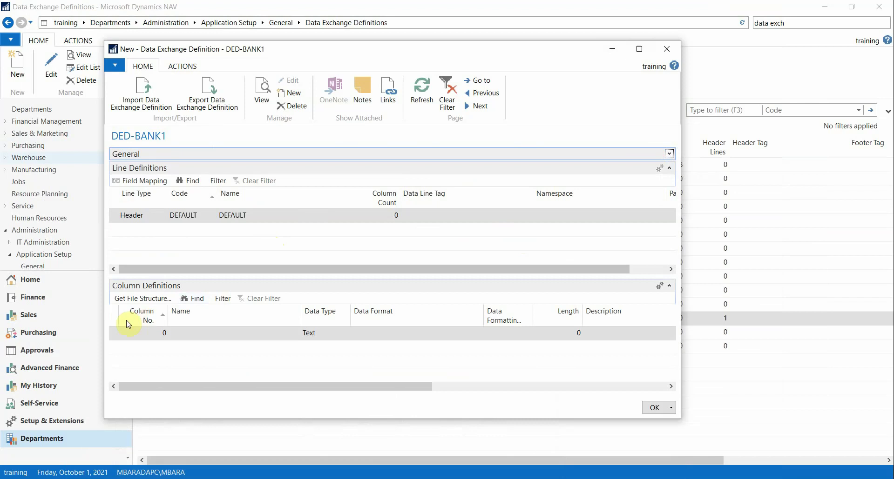
{"action": "left_click", "coordinate": [148, 334]}
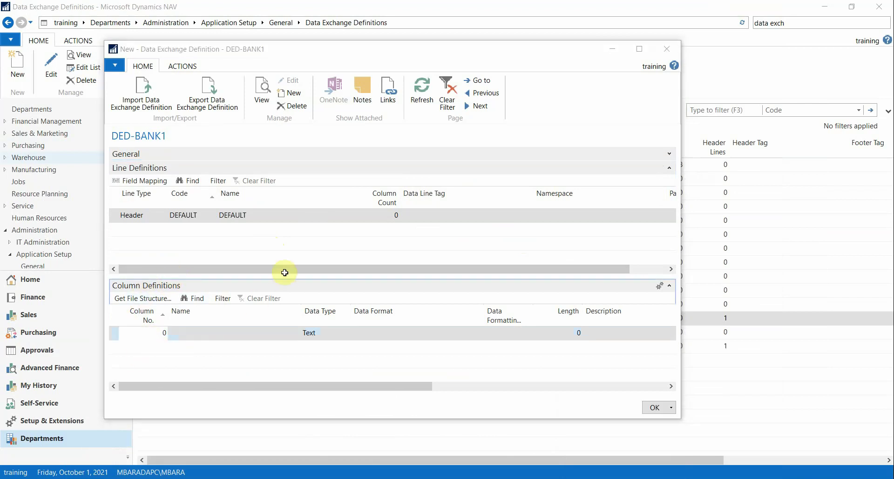
{"action": "key", "text": "alt+Tab"}
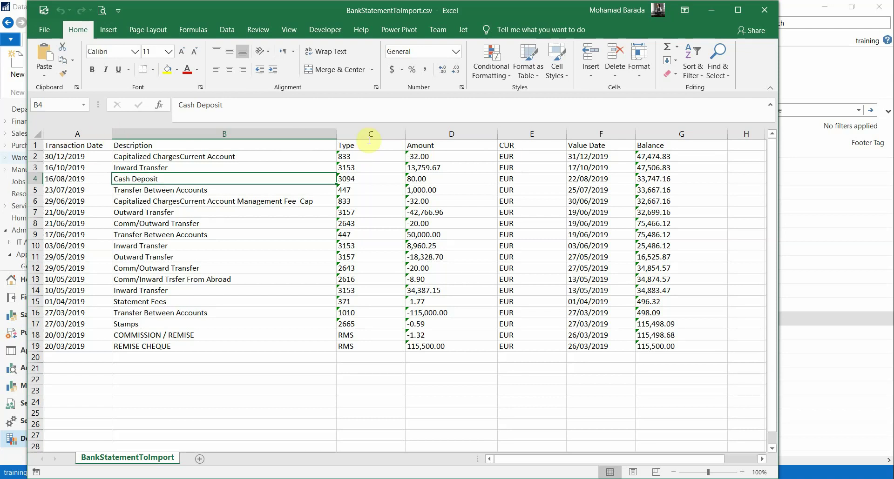
{"action": "key", "text": "alt+Tab"}
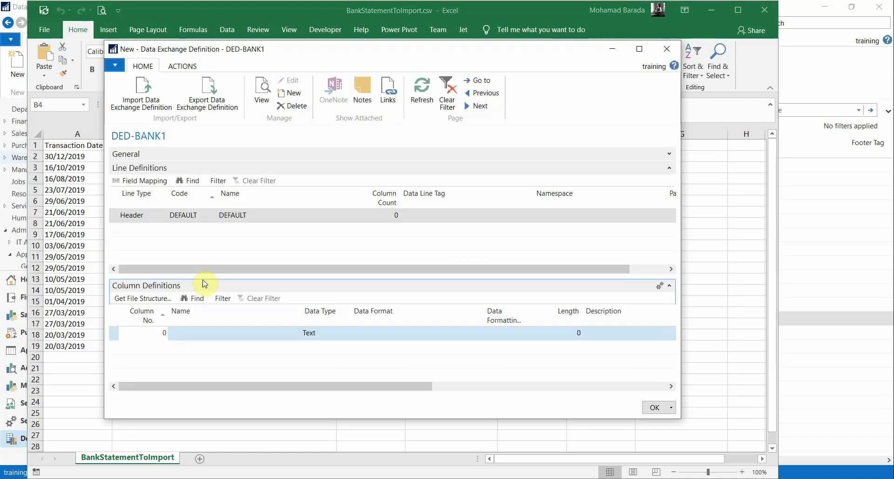
{"action": "type", "text": "1"}
{"action": "key", "text": "Tab"}
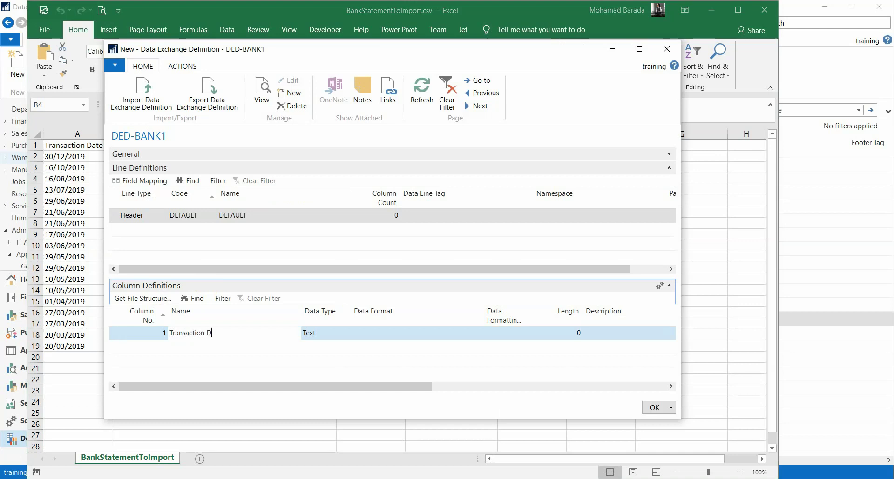
{"action": "type", "text": "Transaction Date"}
{"action": "key", "text": "Tab"}
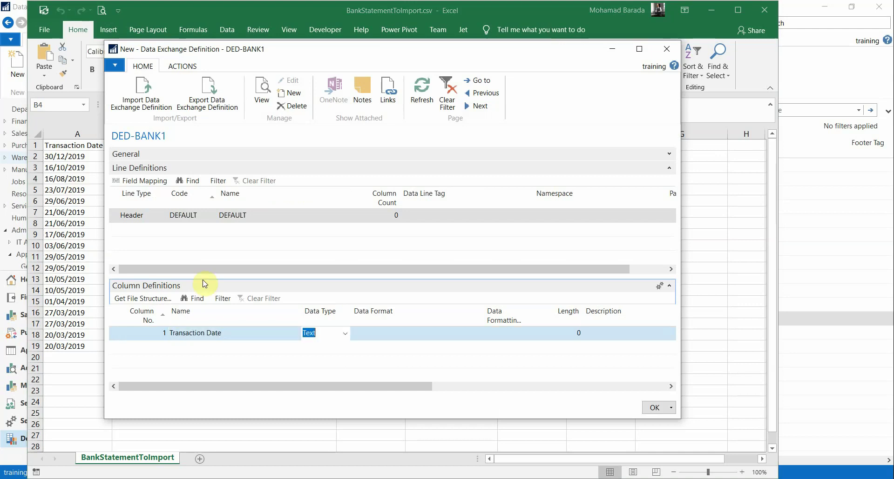
Set the Transaction Date column's data type to Date, data format to dd/mm/yyyy and data formatting culture to EN-US.
{"action": "left_click", "coordinate": [343, 333]}
{"action": "left_click", "coordinate": [313, 359]}
{"action": "left_click", "coordinate": [361, 332]}
{"action": "type", "text": "dd/mm/yyyy"}
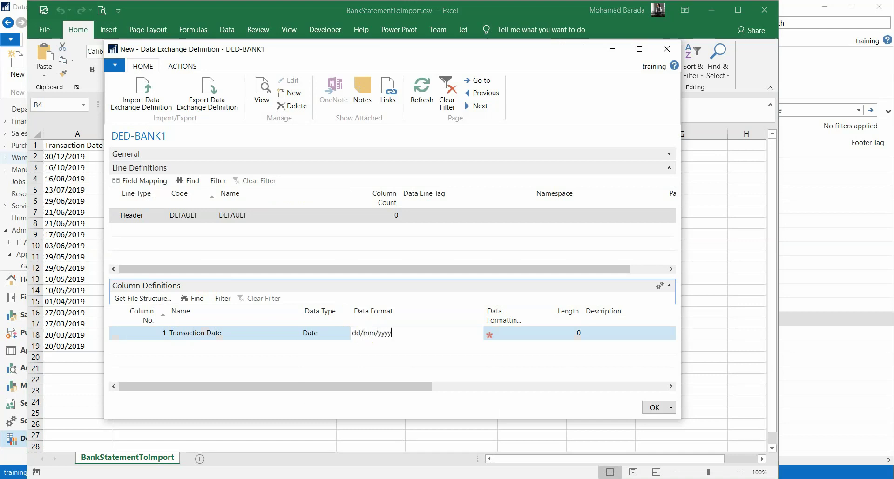
{"action": "key", "text": "Tab"}
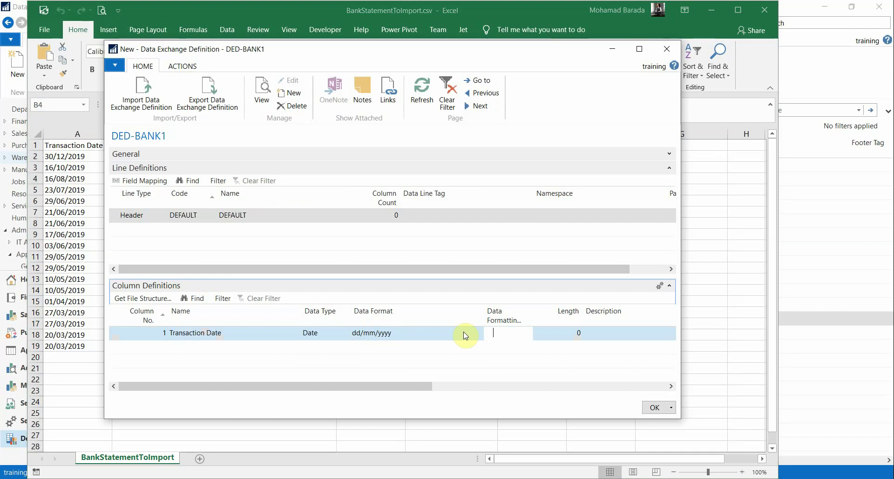
{"action": "type", "text": "EN-US"}
Add column definition 2 named Description, moving the DED-BANK1 card aside to read the statement's header in Excel.
{"action": "left_click", "coordinate": [149, 349]}
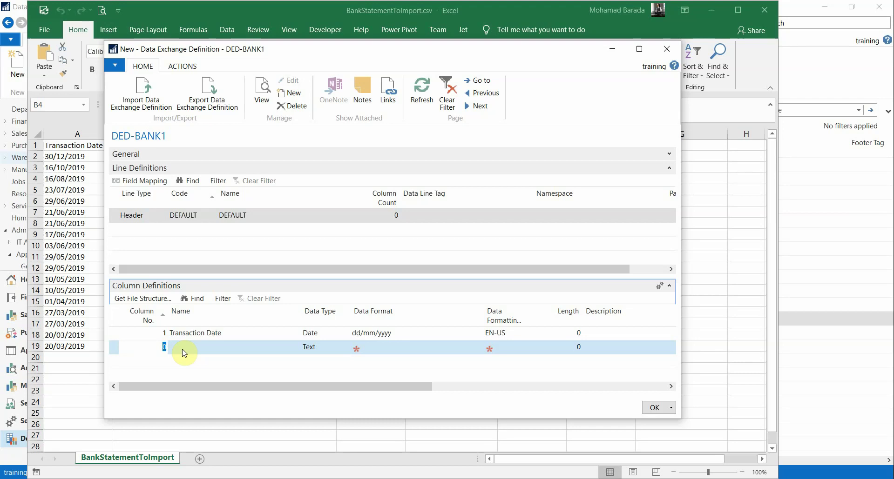
{"action": "type", "text": "2"}
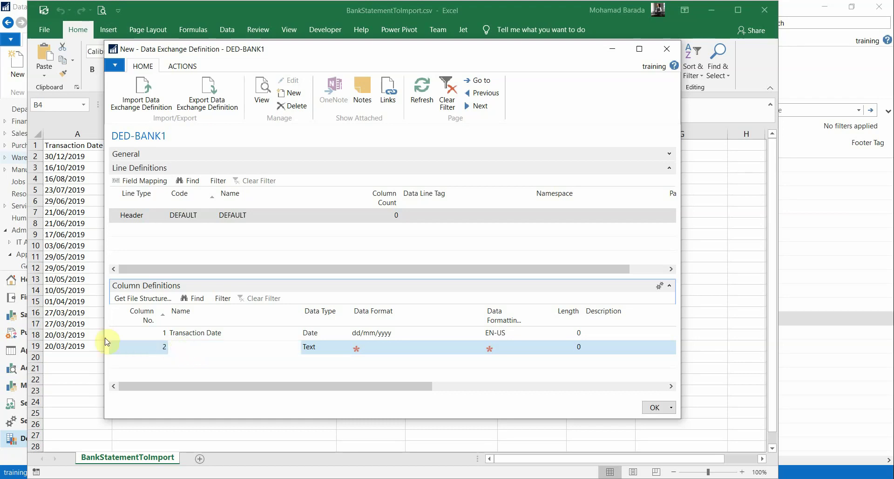
{"action": "left_click_drag", "start_coordinate": [314, 49], "coordinate": [553, 46]}
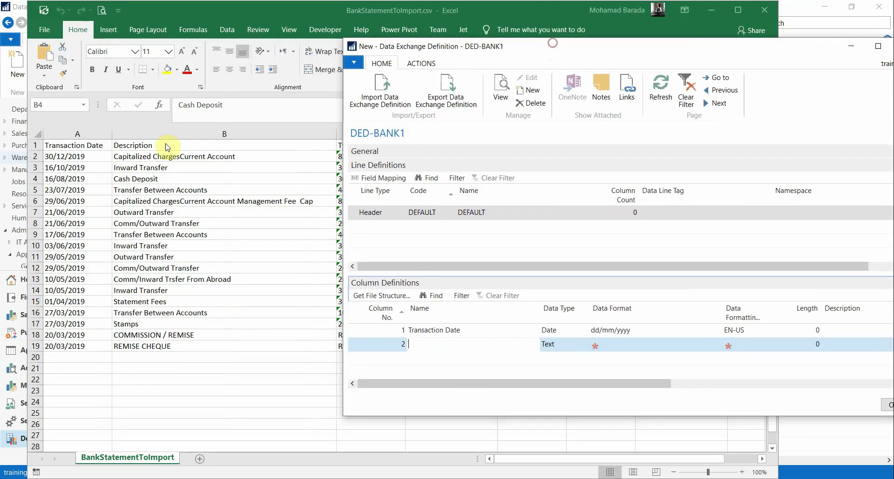
{"action": "type", "text": "Desc"}
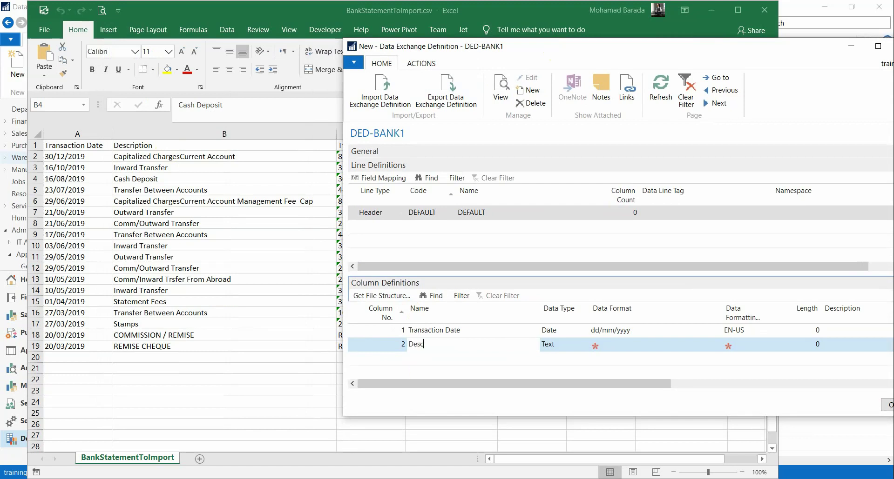
{"action": "type", "text": "ription"}
{"action": "key", "text": "Tab"}
{"action": "key", "text": "Tab"}
{"action": "key", "text": "Tab"}
{"action": "key", "text": "Tab"}
{"action": "key", "text": "Tab"}
{"action": "key", "text": "Tab"}
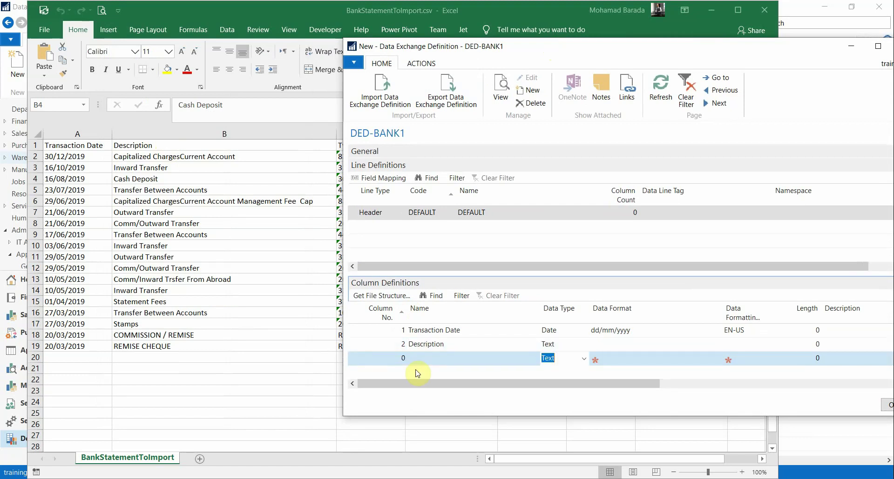
Add column definition 3 named Type to the DED-BANK1 definition, matching the third column of the statement.
{"action": "type", "text": "3"}
{"action": "key", "text": "Tab"}
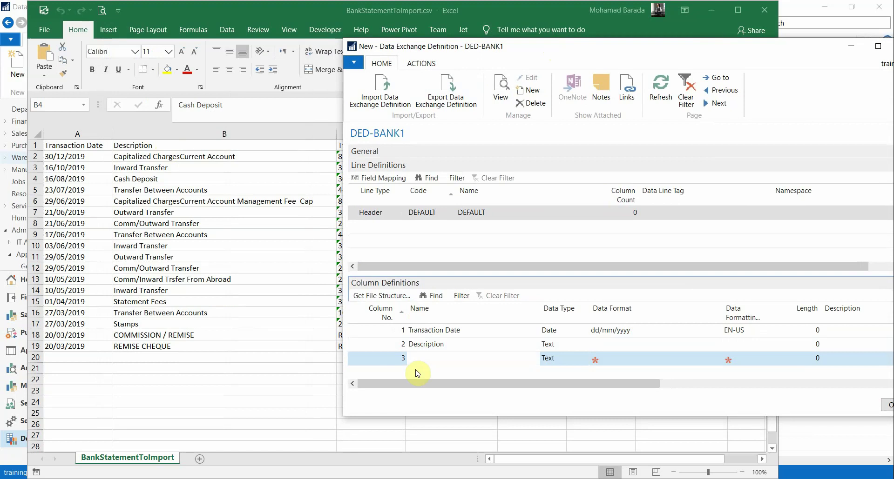
{"action": "left_click_drag", "start_coordinate": [578, 50], "coordinate": [333, 63]}
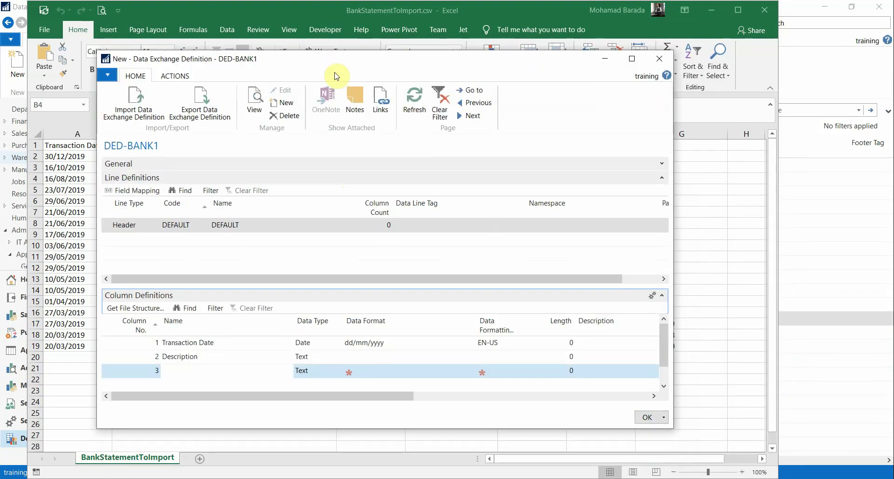
{"action": "key", "text": "Tab"}
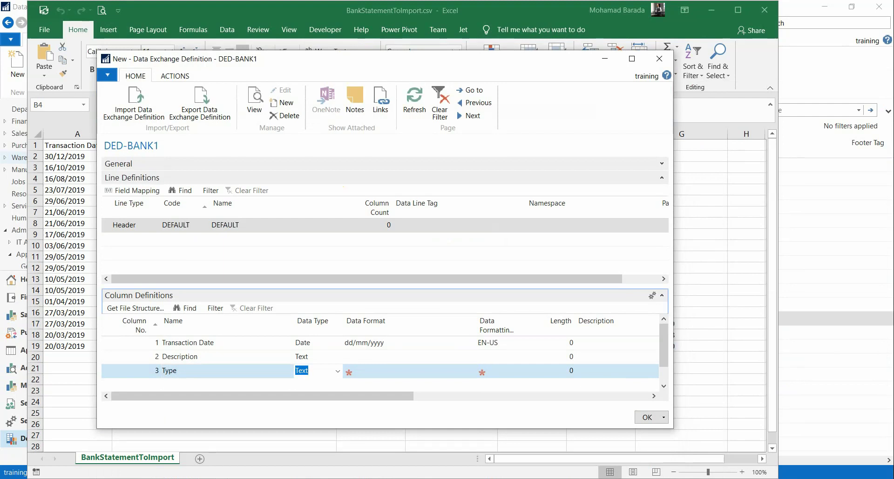
Add column definition 4 named Amount with data type Decimal and data formatting culture EN-US.
{"action": "left_click", "coordinate": [140, 385]}
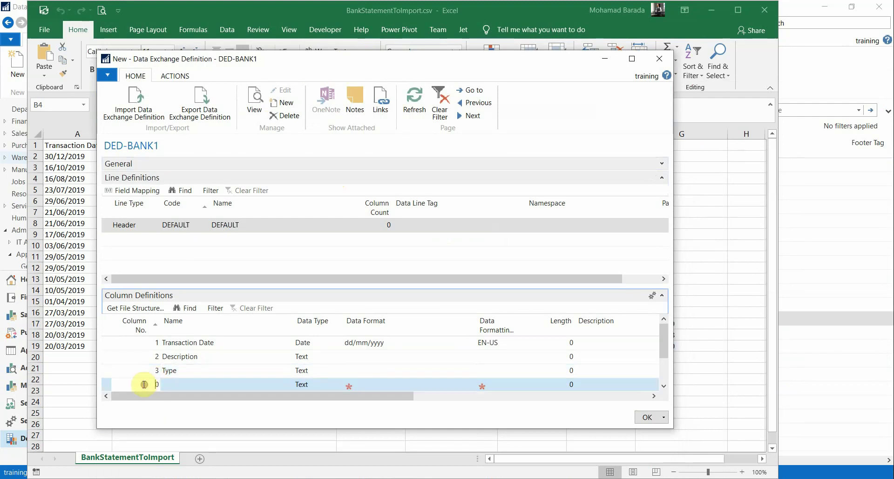
{"action": "type", "text": "4"}
{"action": "left_click", "coordinate": [181, 385]}
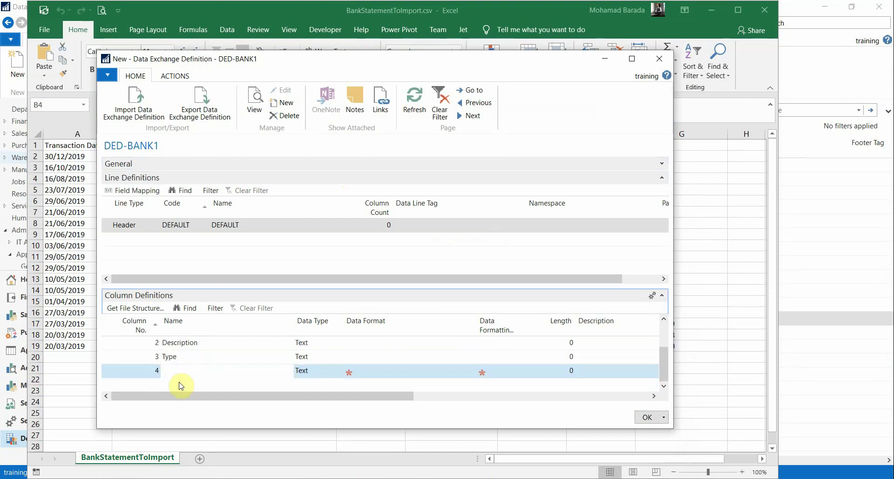
{"action": "left_click_drag", "start_coordinate": [432, 55], "coordinate": [452, 44]}
{"action": "type", "text": "Amount"}
{"action": "key", "text": "Tab"}
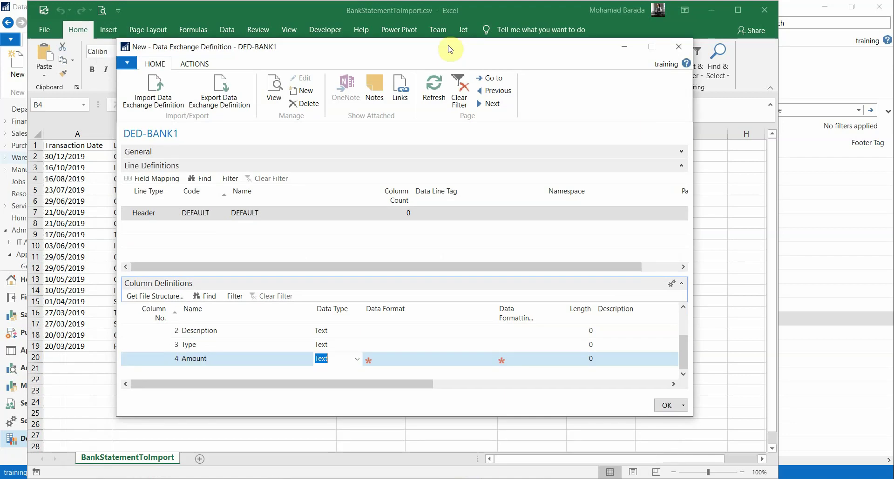
{"action": "type", "text": "dec"}
{"action": "key", "text": "Tab"}
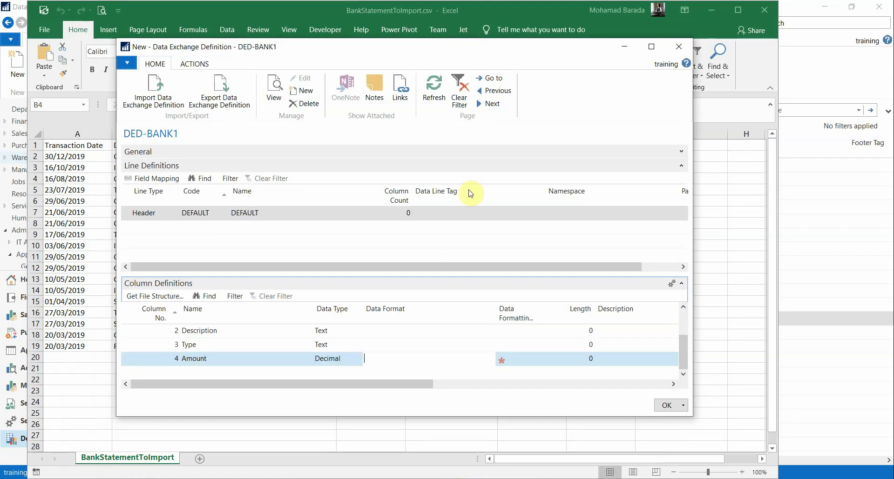
{"action": "left_click", "coordinate": [522, 359]}
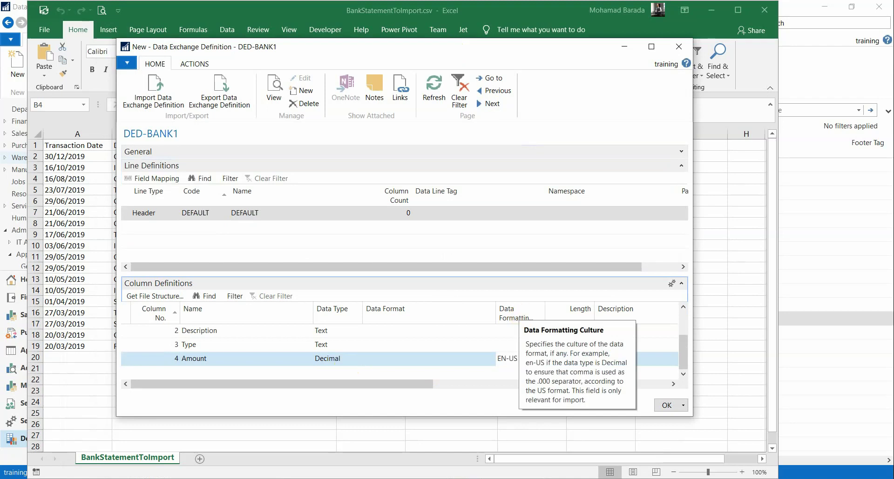
Add column definition 5 named CUR to the DED-BANK1 definition, matching the statement's currency column.
{"action": "left_click", "coordinate": [165, 371]}
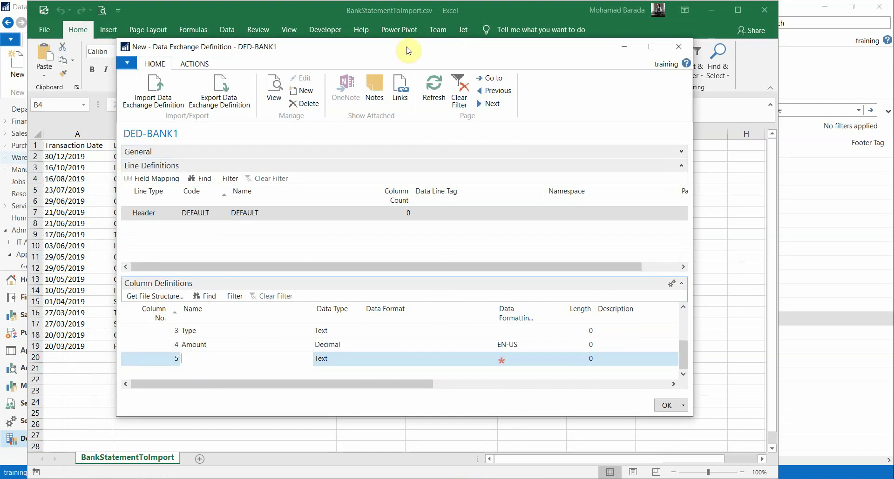
{"action": "left_click_drag", "start_coordinate": [408, 48], "coordinate": [433, 68]}
{"action": "type", "text": "CUR"}
{"action": "key", "text": "Tab"}
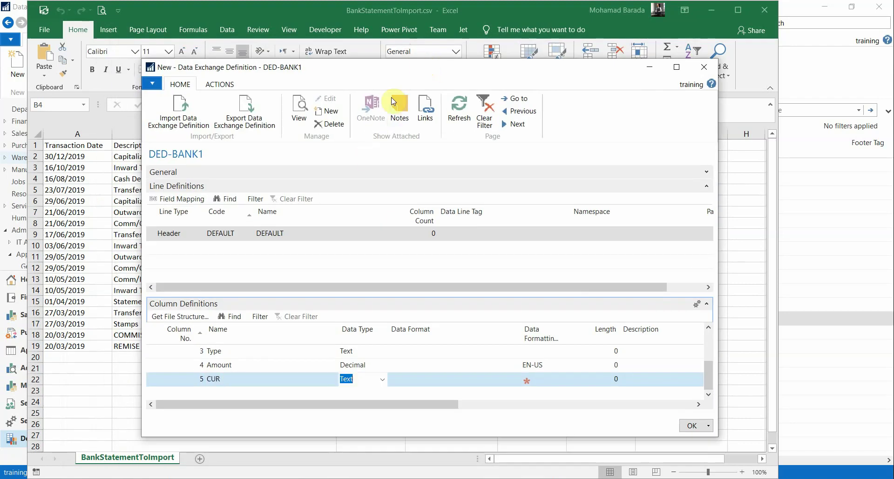
Uncover the remaining statement headers and add column definition 6 named Value Date.
{"action": "left_click_drag", "start_coordinate": [434, 69], "coordinate": [407, 80]}
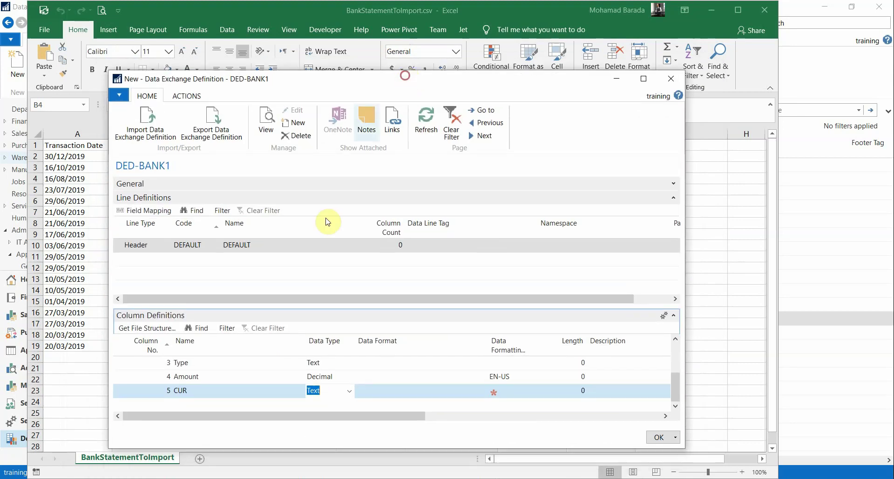
{"action": "left_click", "coordinate": [179, 404]}
{"action": "type", "text": "6"}
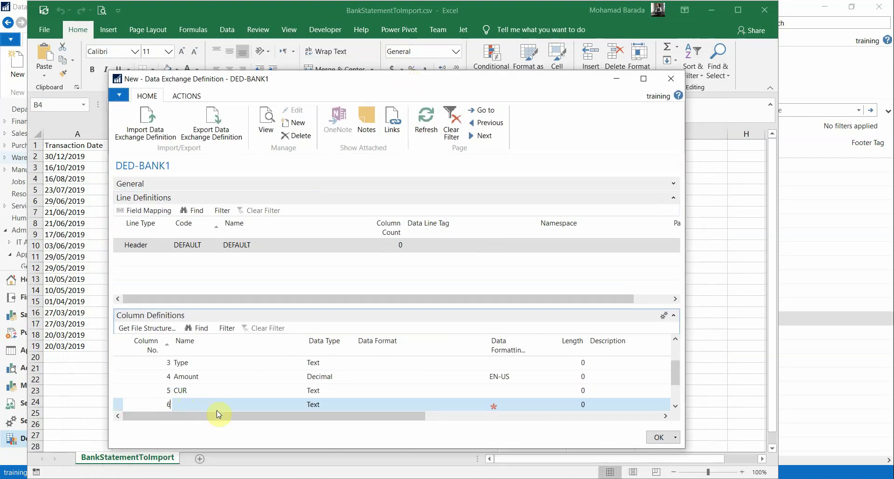
{"action": "key", "text": "Tab"}
{"action": "type", "text": "Val"}
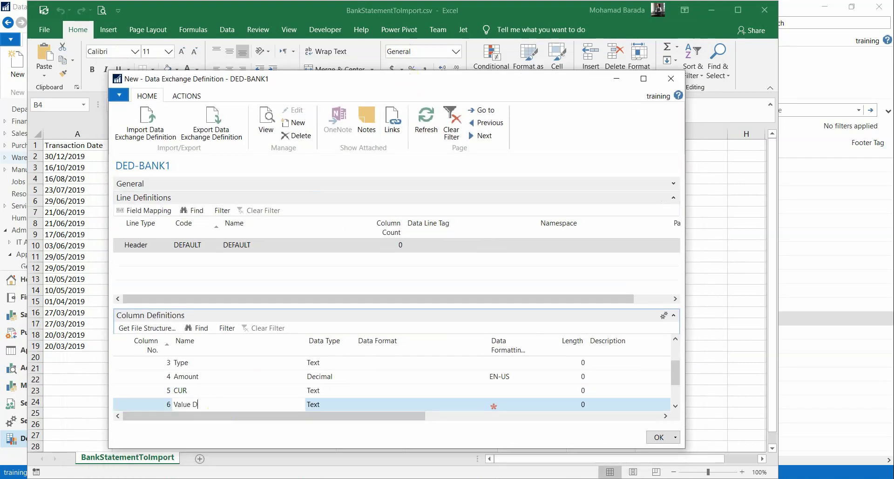
{"action": "type", "text": "ue Date"}
Add column definition 7 named Balance for the last column of the statement.
{"action": "left_click", "coordinate": [216, 410]}
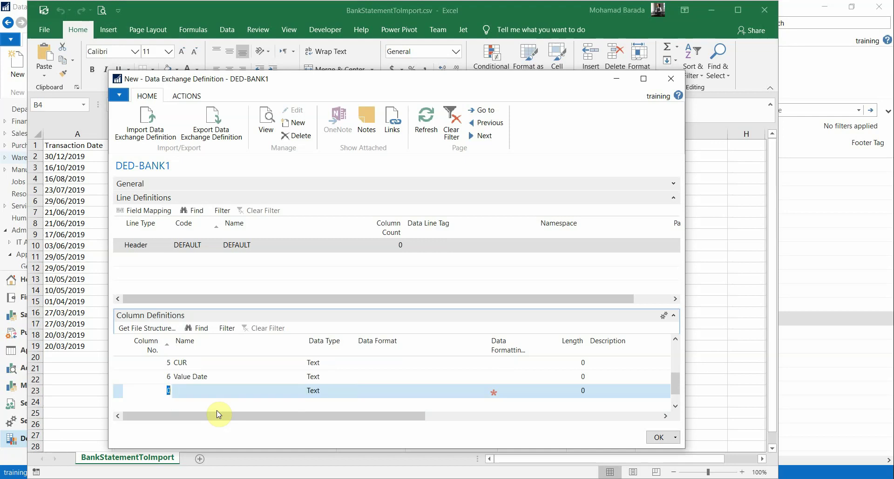
{"action": "type", "text": "7"}
{"action": "key", "text": "Tab"}
{"action": "type", "text": "N"}
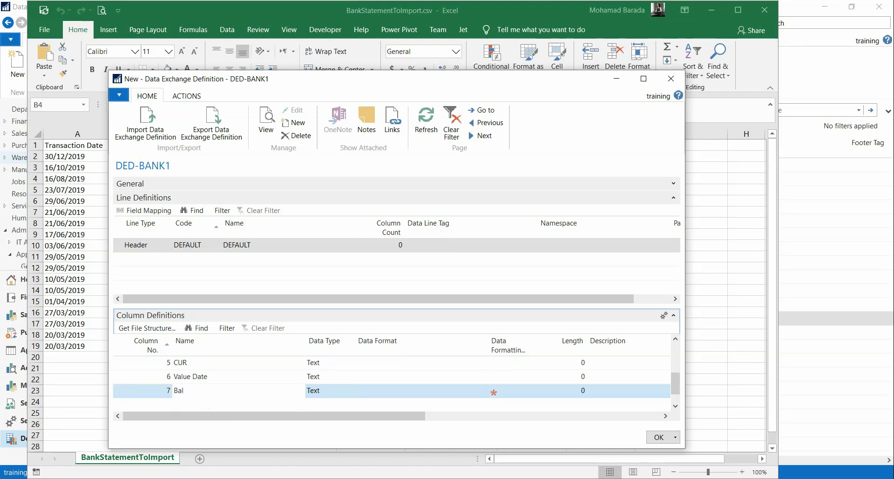
{"action": "type", "text": "alance"}
Review the entered column definitions from Transaction Date to Balance and open the field mapping of the DEFAULT line definition.
{"action": "left_click", "coordinate": [222, 377]}
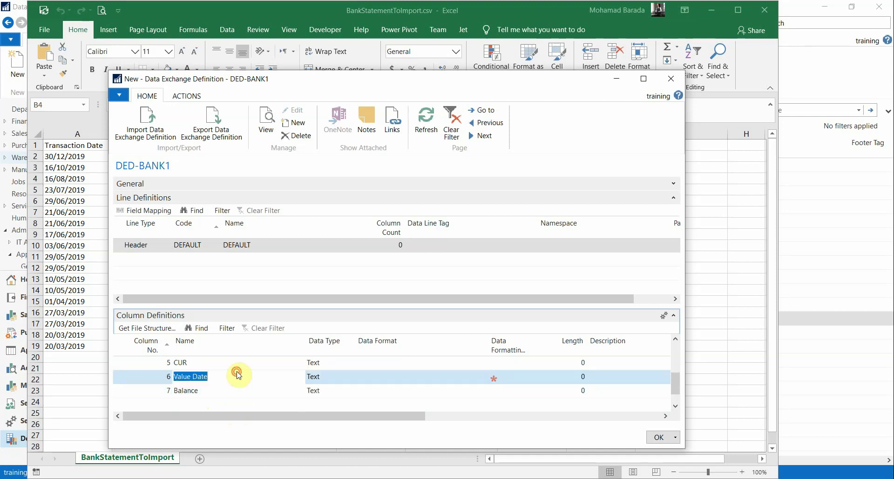
{"action": "left_click", "coordinate": [206, 390]}
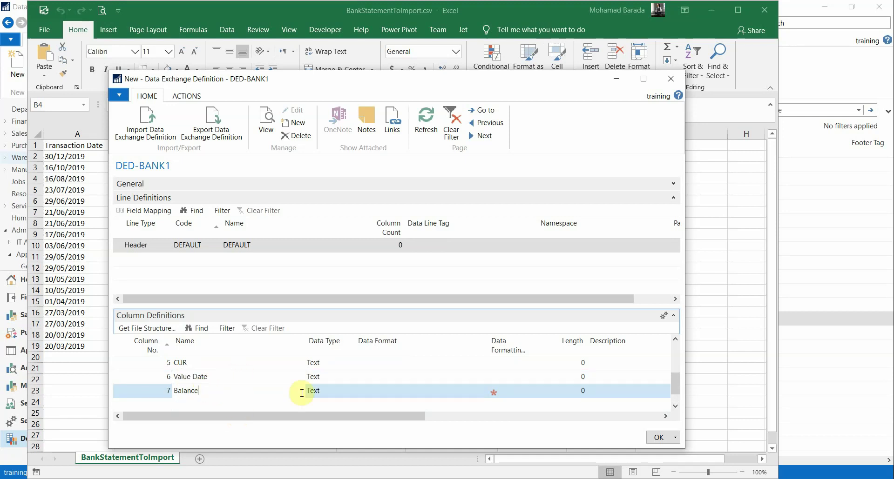
{"action": "left_click", "coordinate": [320, 395]}
{"action": "left_click", "coordinate": [200, 377]}
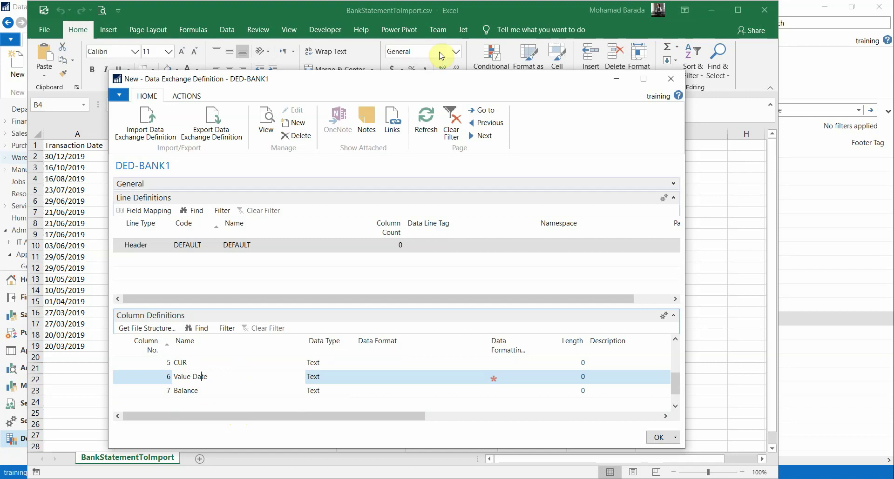
{"action": "left_click_drag", "start_coordinate": [432, 83], "coordinate": [424, 67]}
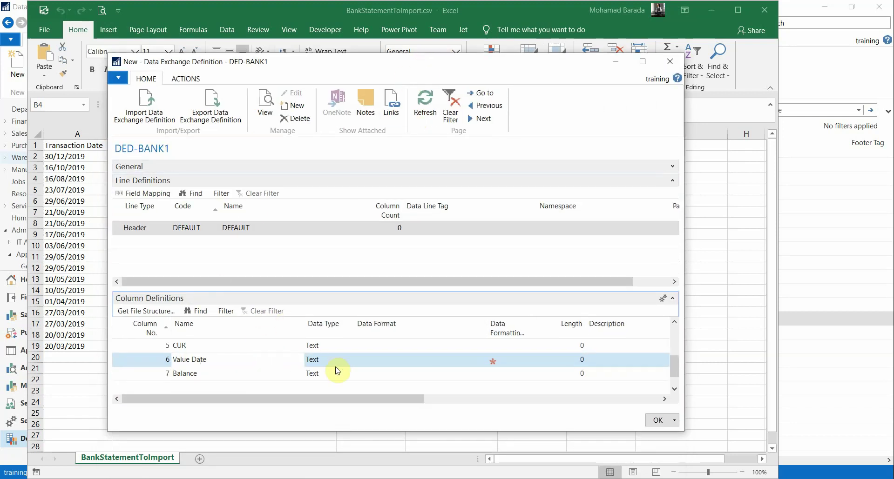
{"action": "left_click_drag", "start_coordinate": [674, 371], "coordinate": [675, 331]}
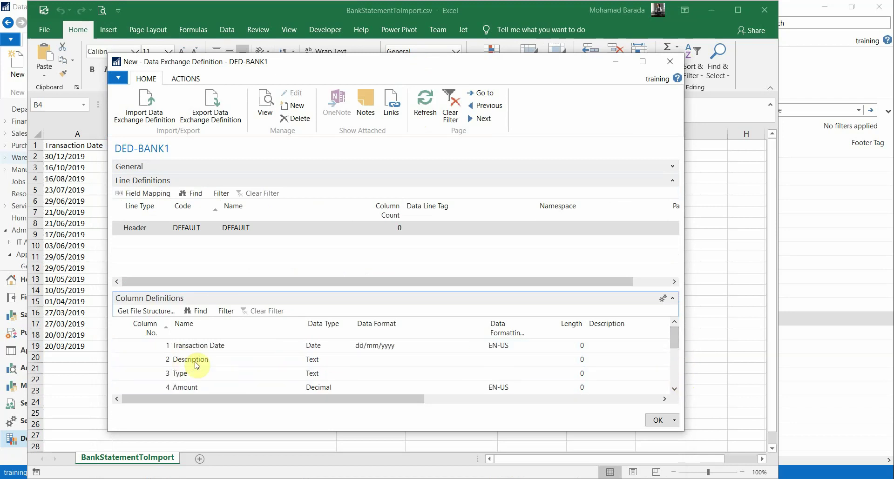
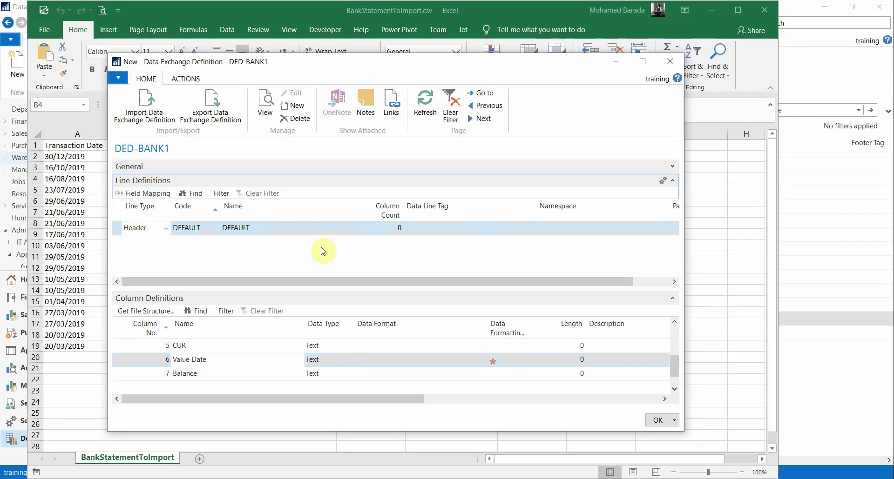
{"action": "left_click", "coordinate": [147, 193]}
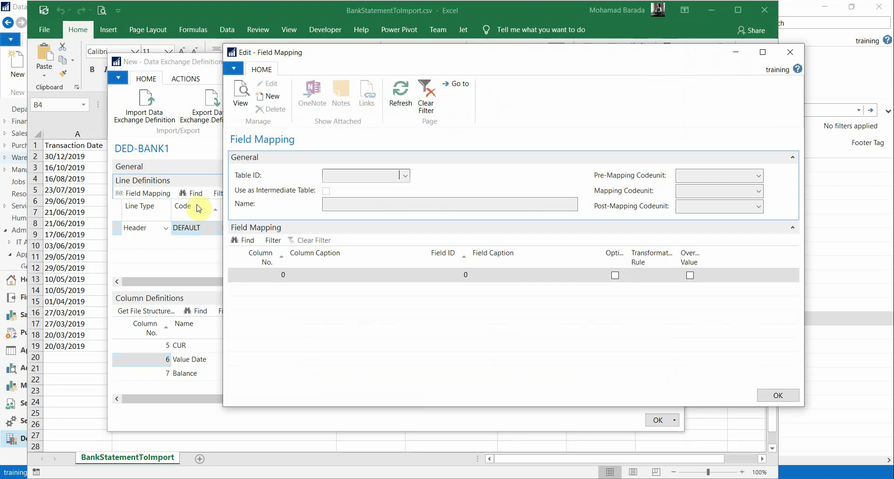
Create a new field mapping for the DEFAULT line using table 274, Bank Acc. Reconciliation Line.
{"action": "left_click", "coordinate": [272, 97]}
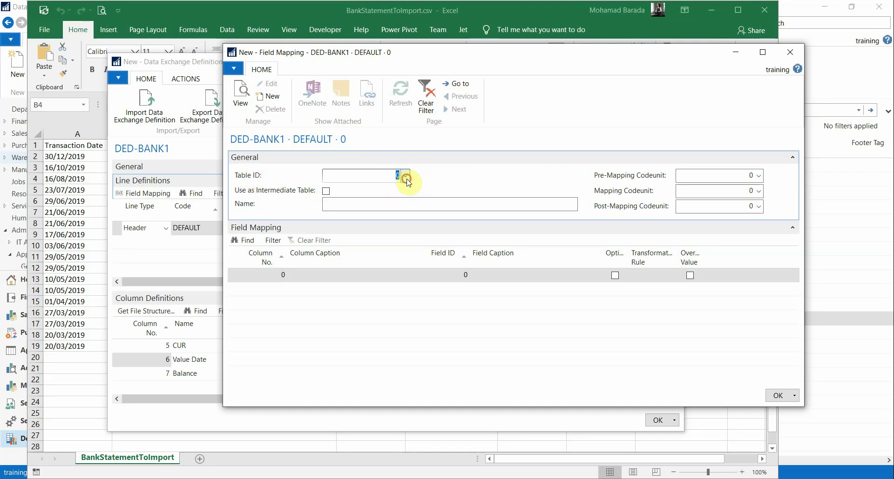
{"action": "left_click", "coordinate": [406, 177]}
{"action": "left_click", "coordinate": [343, 313]}
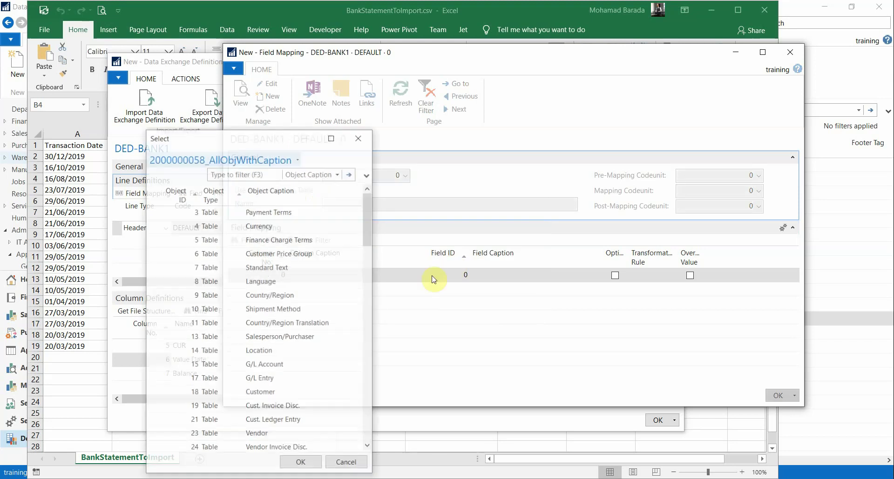
{"action": "left_click", "coordinate": [264, 173]}
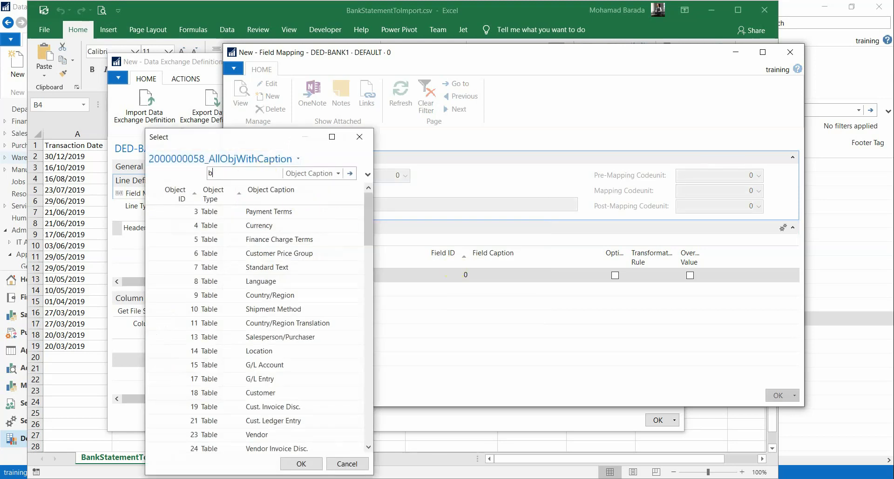
{"action": "key", "text": "Return"}
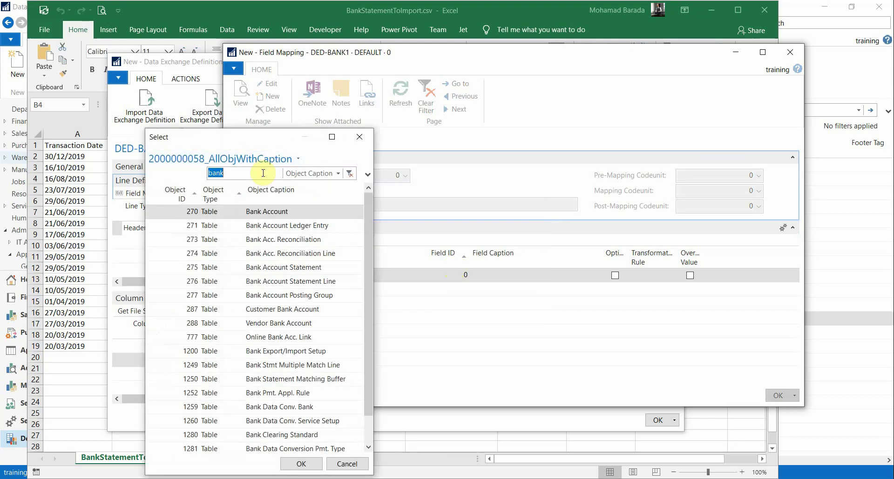
{"action": "left_click", "coordinate": [295, 255]}
{"action": "double_click", "coordinate": [182, 259]}
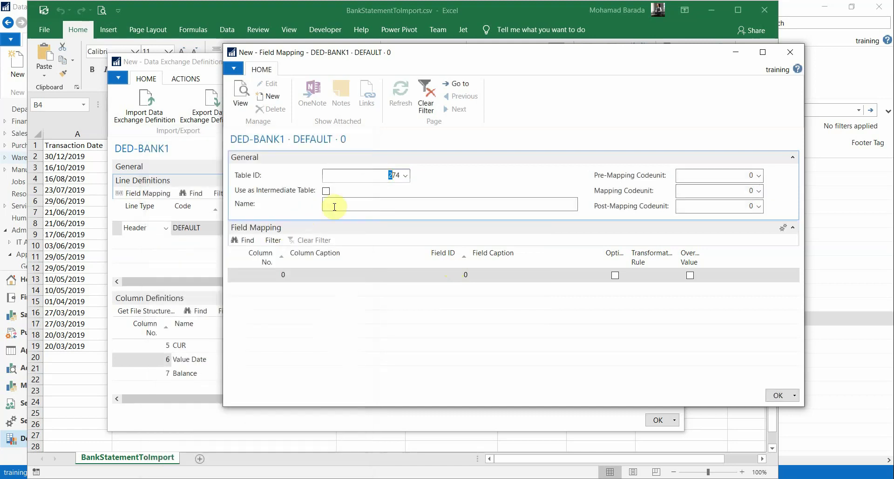
Browse the other data exchange definitions for a mapping codeunit reference and open the field mapping of the TEST definition.
{"action": "left_click", "coordinate": [697, 191]}
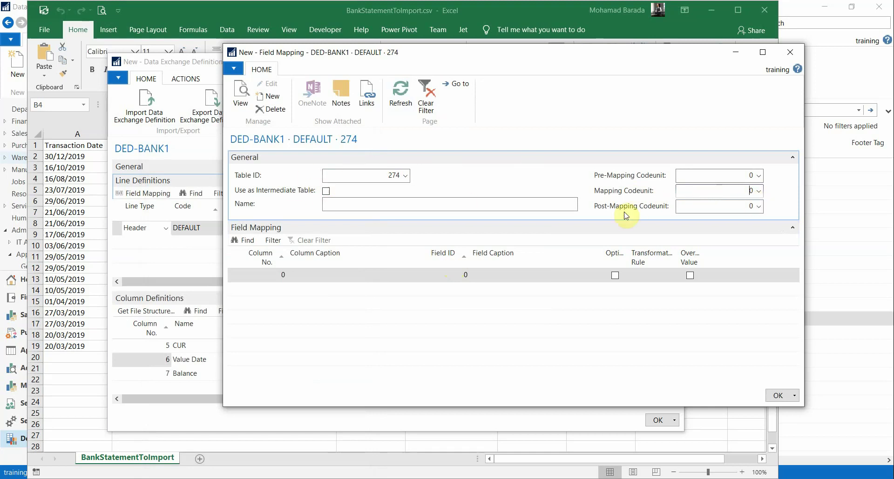
{"action": "left_click", "coordinate": [719, 190]}
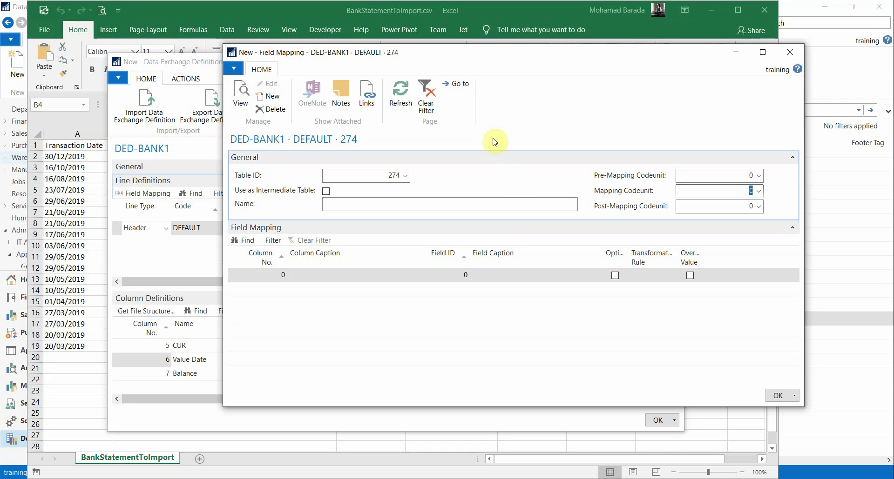
{"action": "left_click", "coordinate": [150, 228]}
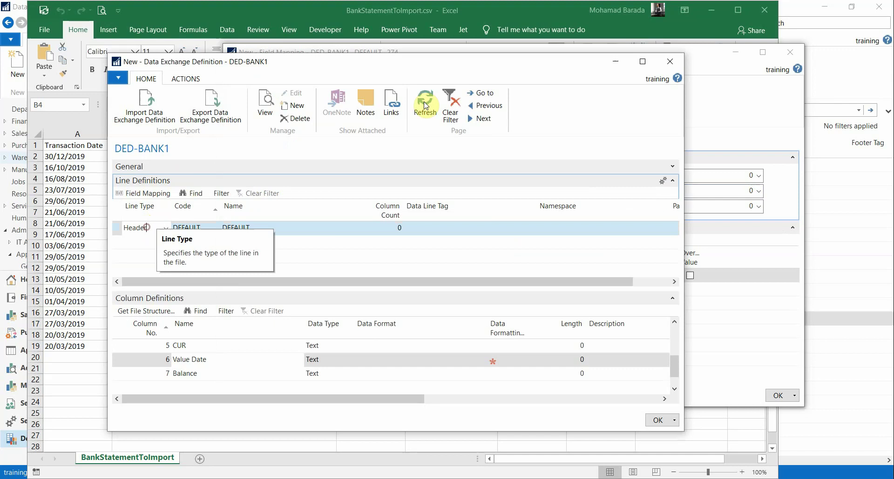
{"action": "left_click", "coordinate": [486, 107]}
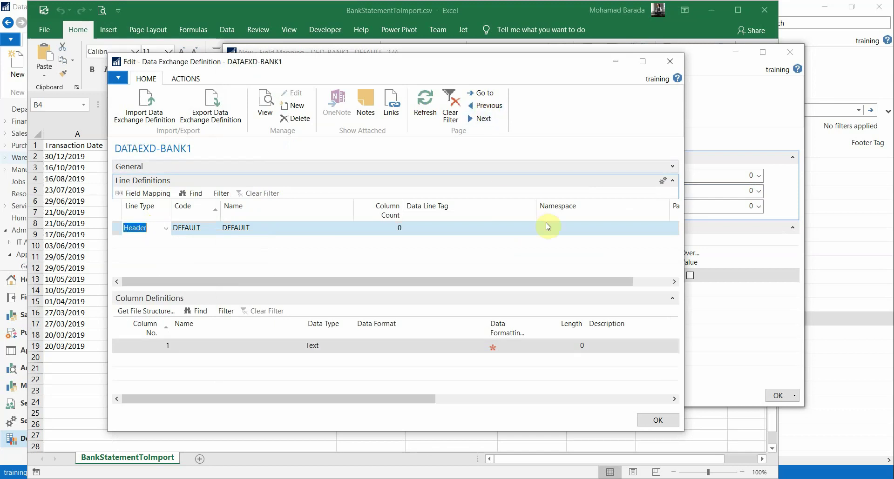
{"action": "left_click", "coordinate": [486, 107]}
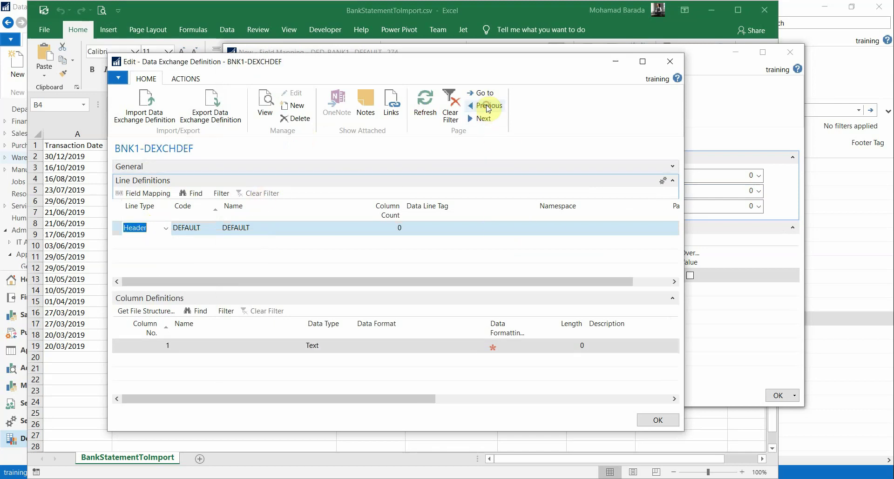
{"action": "left_click", "coordinate": [486, 107]}
{"action": "left_click", "coordinate": [487, 107]}
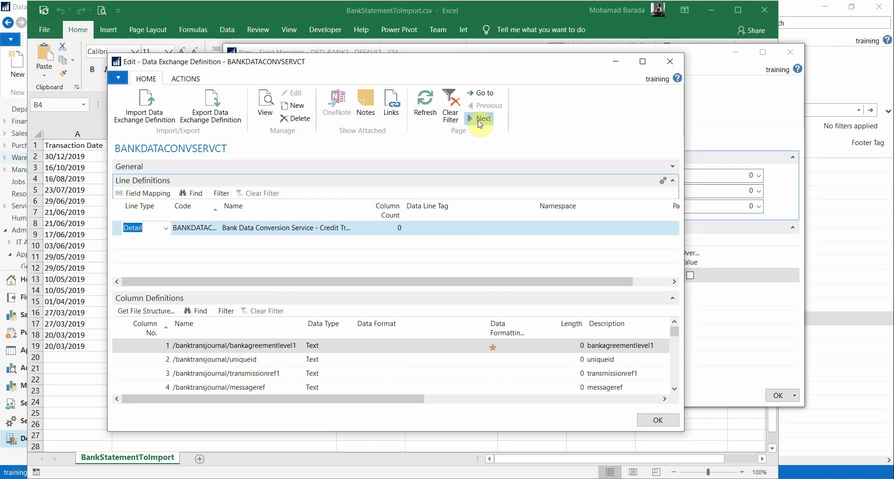
{"action": "left_click", "coordinate": [482, 119]}
{"action": "left_click", "coordinate": [481, 119]}
{"action": "left_click", "coordinate": [480, 121]}
{"action": "left_click", "coordinate": [479, 122]}
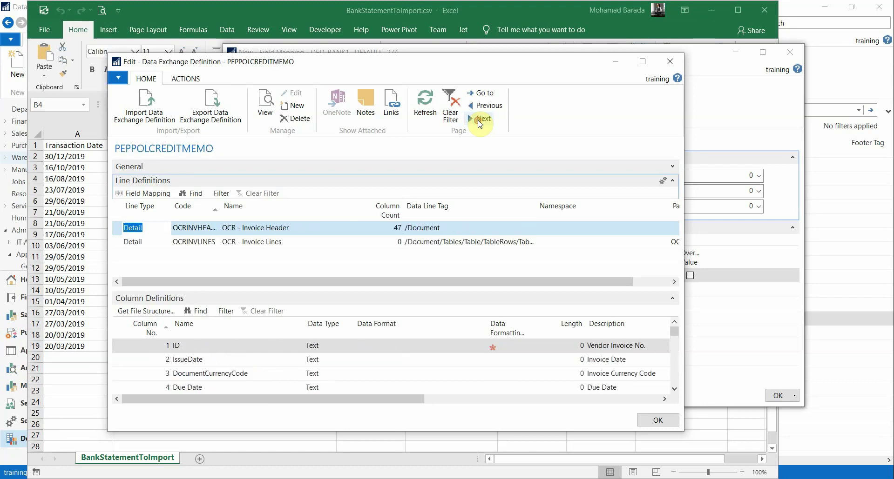
{"action": "left_click", "coordinate": [480, 120]}
{"action": "left_click", "coordinate": [479, 118]}
{"action": "left_click", "coordinate": [482, 105]}
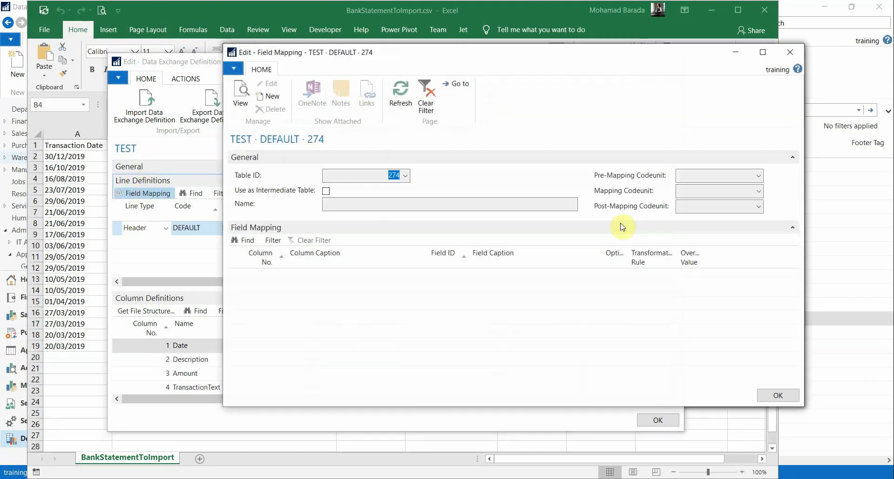
Look up the mapping codeunit used in the TEST field mapping, and close that mapping.
{"action": "left_click", "coordinate": [722, 189]}
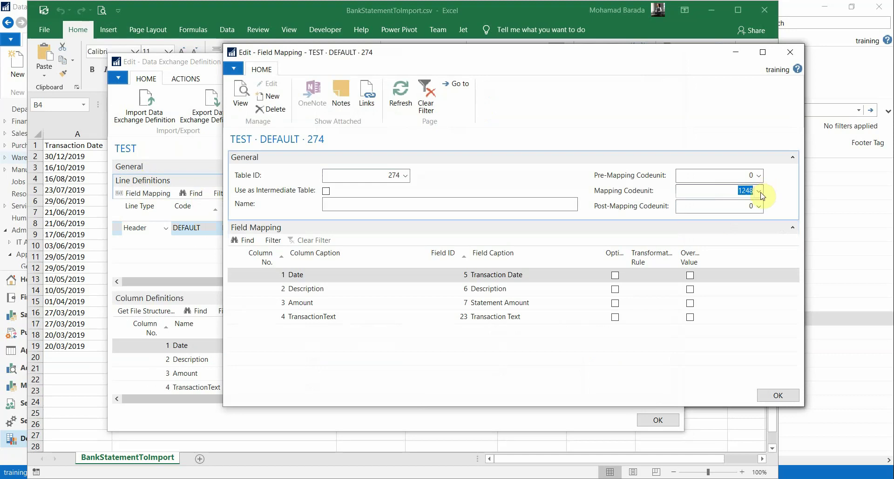
{"action": "left_click", "coordinate": [759, 192]}
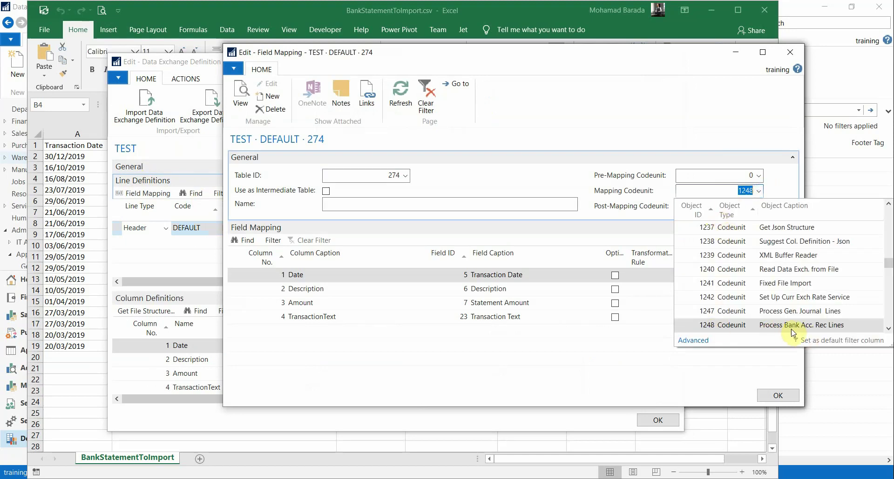
{"action": "left_click", "coordinate": [639, 133]}
{"action": "left_click", "coordinate": [790, 52]}
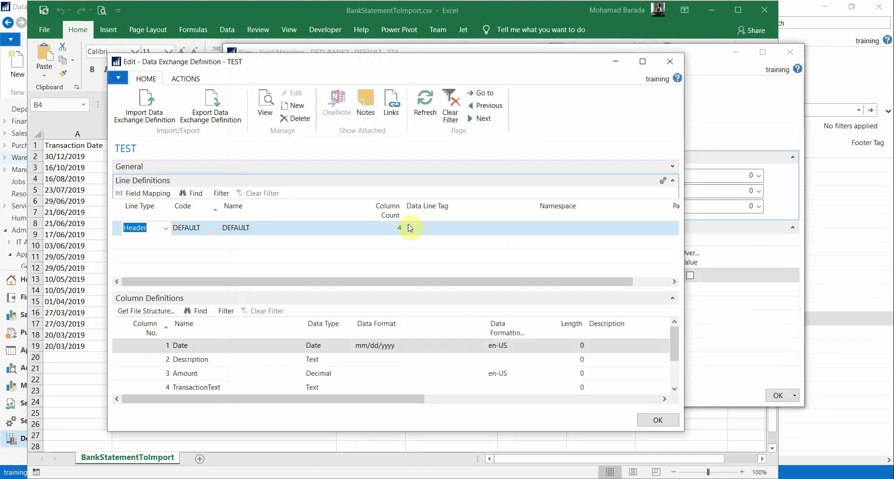
Return to the DED-BANK1 field mapping and set its mapping codeunit to 1248.
{"action": "key", "text": "alt+Tab"}
{"action": "left_click", "coordinate": [392, 159]}
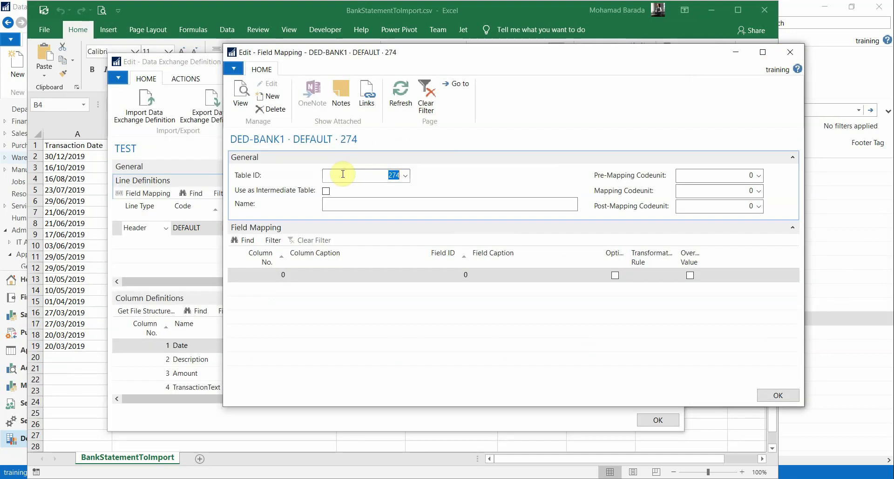
{"action": "left_click", "coordinate": [718, 189]}
{"action": "double_click", "coordinate": [751, 192]}
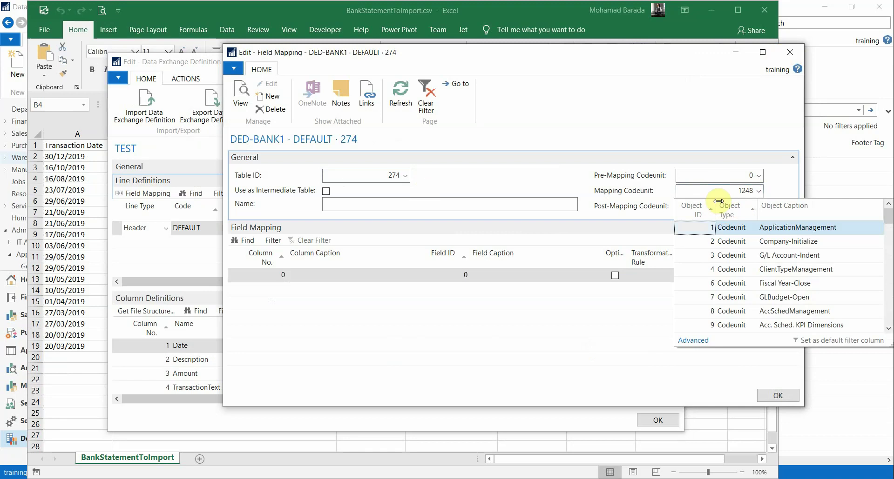
Search the full codeunit list by object caption for "rec line", and leave the list without choosing an entry.
{"action": "left_click", "coordinate": [756, 191]}
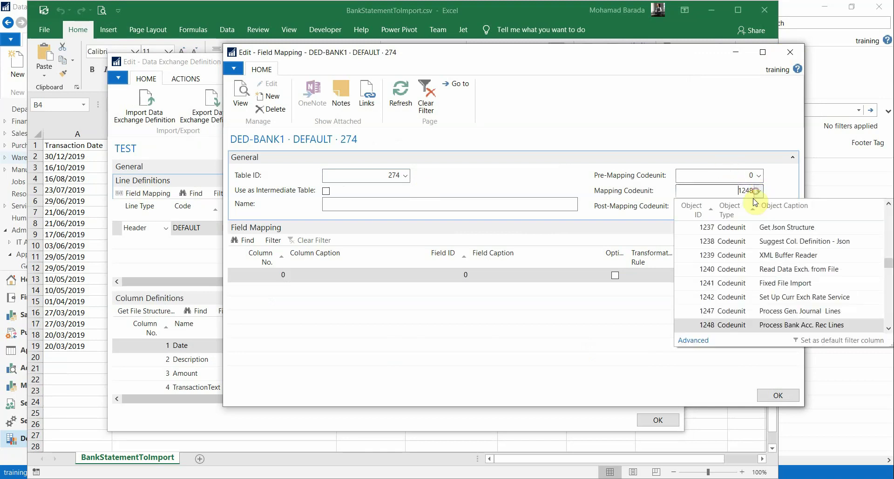
{"action": "left_click", "coordinate": [693, 340]}
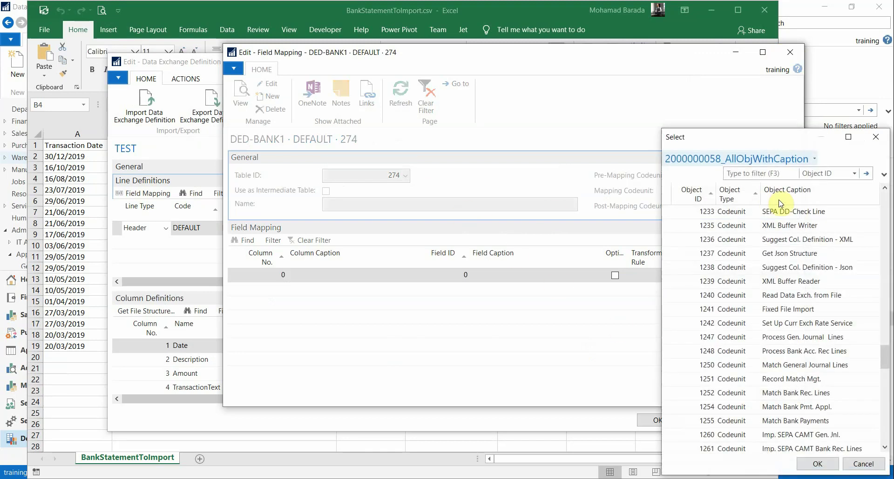
{"action": "left_click", "coordinate": [834, 174]}
{"action": "left_click", "coordinate": [835, 208]}
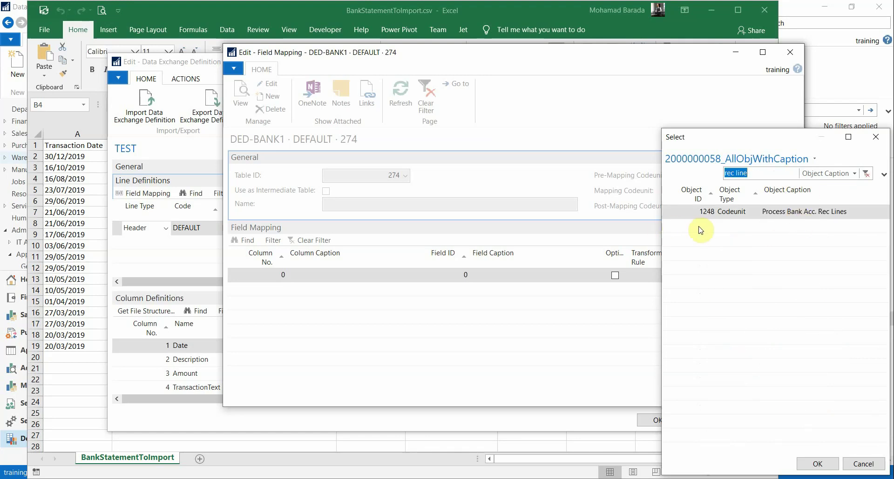
{"action": "left_click", "coordinate": [859, 463]}
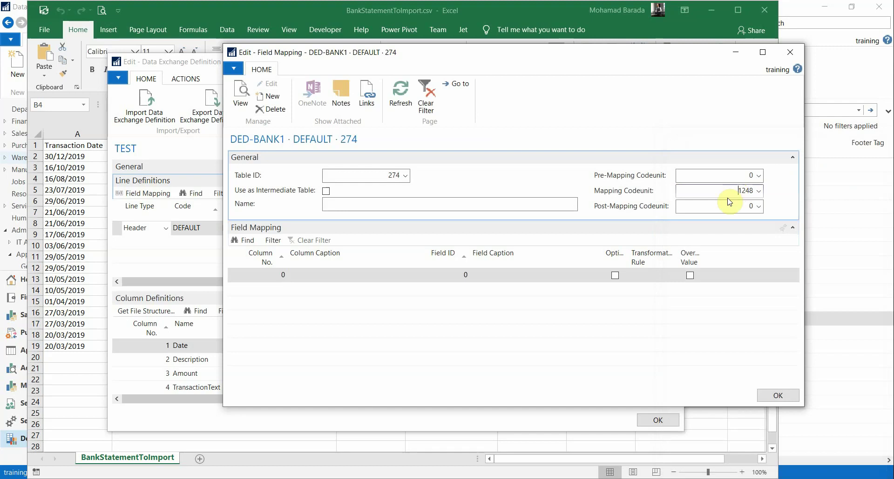
Map column 1, Transaction Date, to field 5, Transaction Date, in the DED-BANK1 field mapping.
{"action": "left_click", "coordinate": [270, 274]}
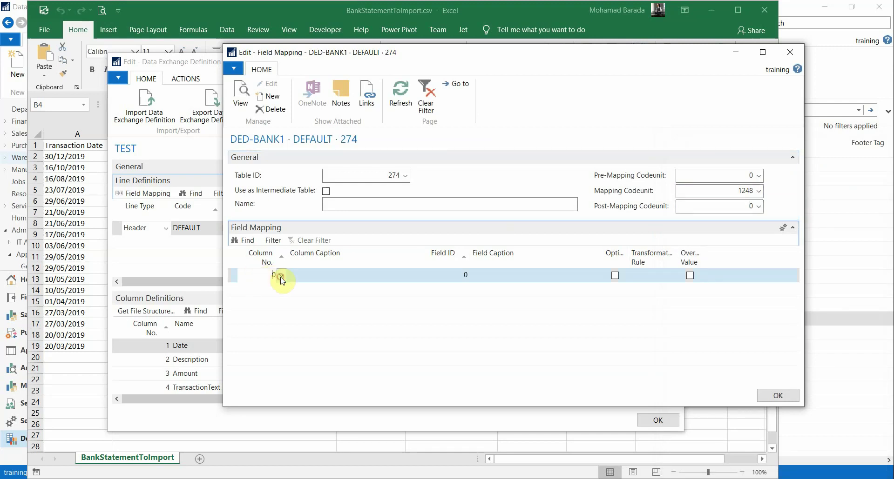
{"action": "left_click", "coordinate": [281, 276]}
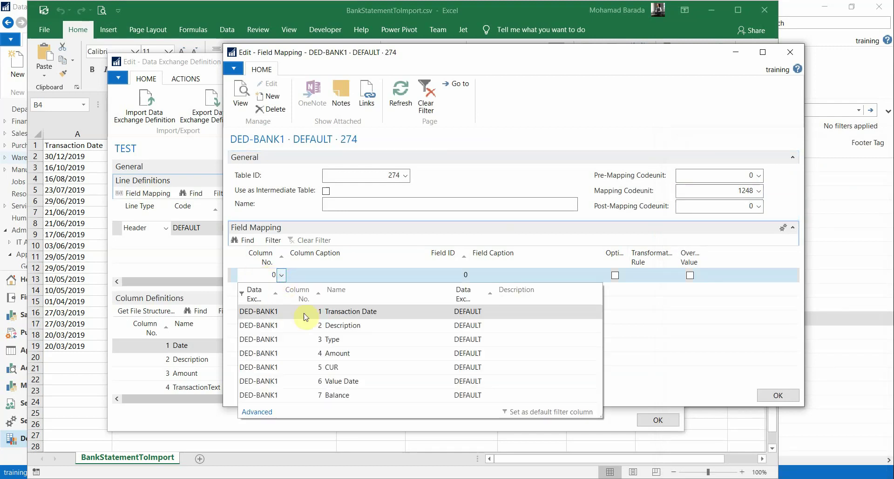
{"action": "left_click", "coordinate": [352, 313]}
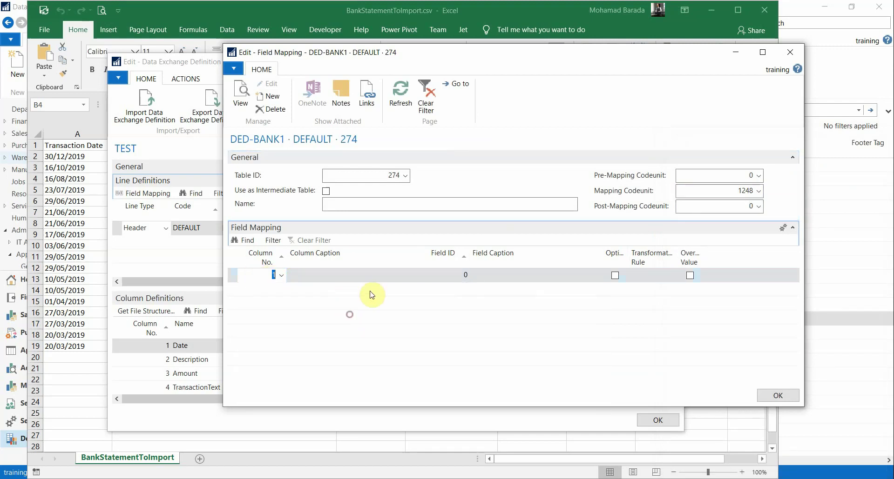
{"action": "left_click", "coordinate": [452, 276]}
{"action": "left_click", "coordinate": [464, 276]}
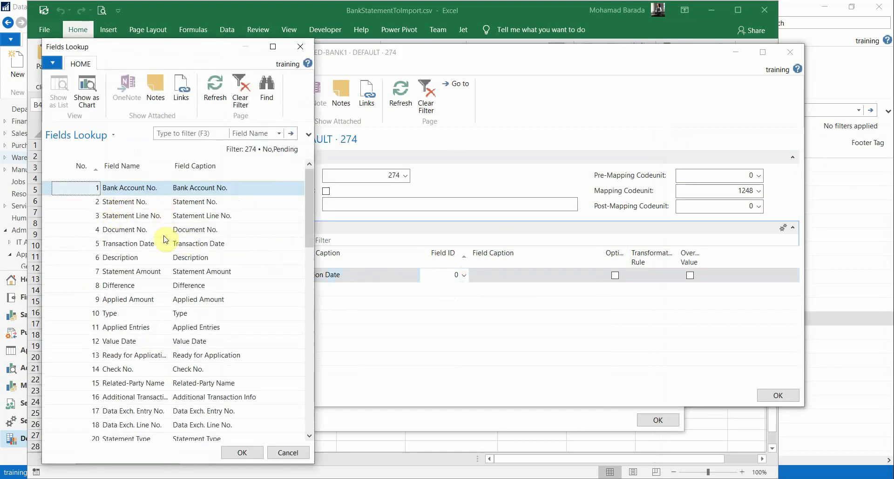
{"action": "left_click", "coordinate": [128, 246]}
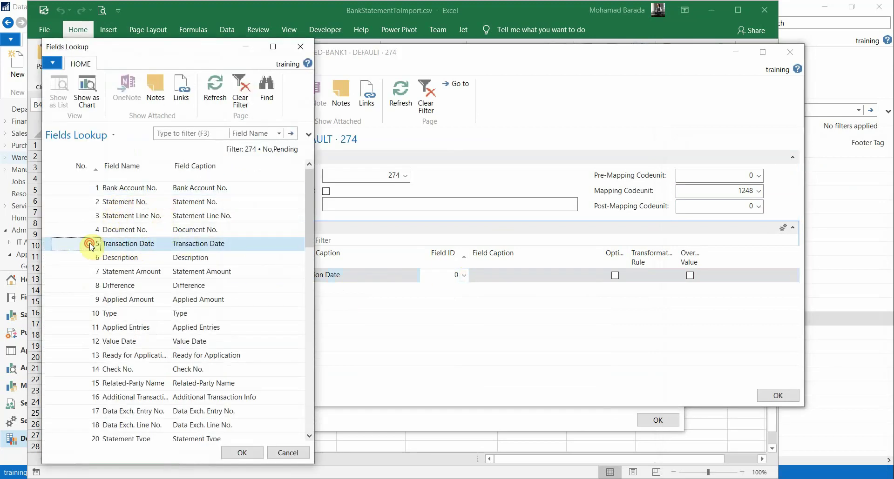
{"action": "double_click", "coordinate": [60, 244]}
Add a second mapping line linking column 2, Description, to field 6, Description.
{"action": "left_click", "coordinate": [261, 289]}
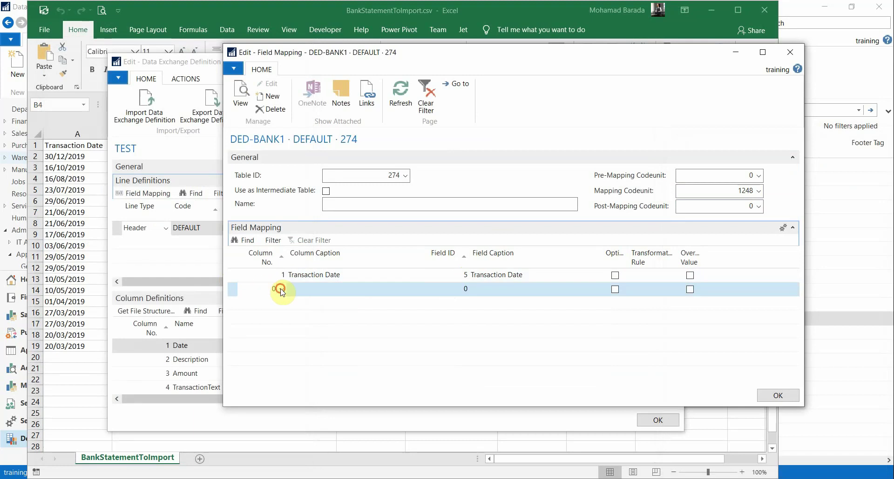
{"action": "left_click", "coordinate": [280, 289]}
{"action": "left_click", "coordinate": [274, 340]}
{"action": "left_click", "coordinate": [456, 288]}
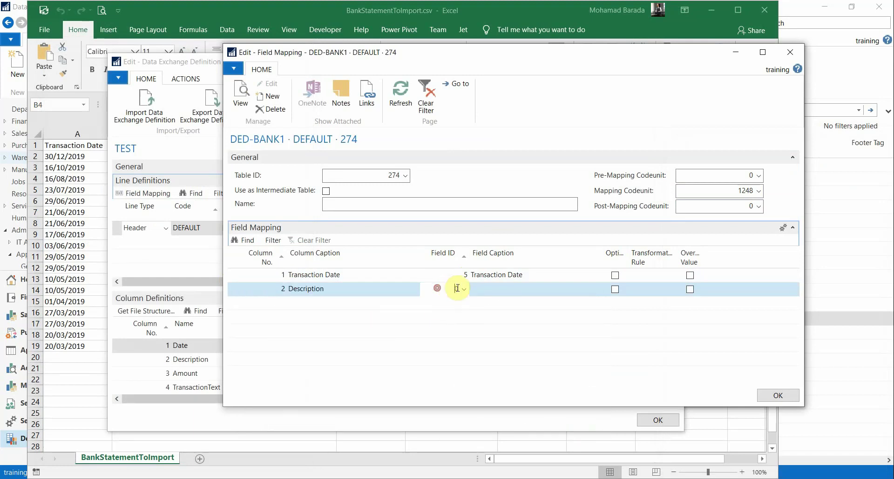
{"action": "left_click", "coordinate": [465, 289]}
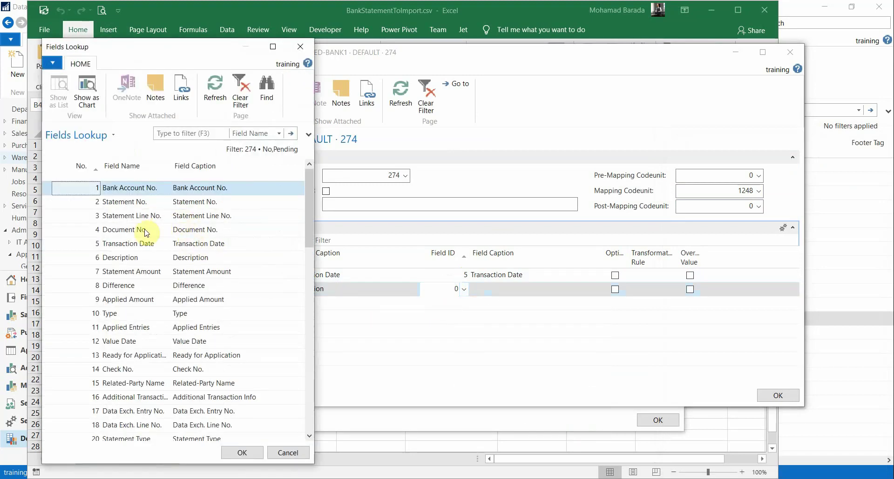
{"action": "left_click", "coordinate": [130, 259]}
{"action": "double_click", "coordinate": [130, 259]}
Add a third mapping line linking column 4, Amount, to field 7, Statement Amount.
{"action": "left_click", "coordinate": [272, 302]}
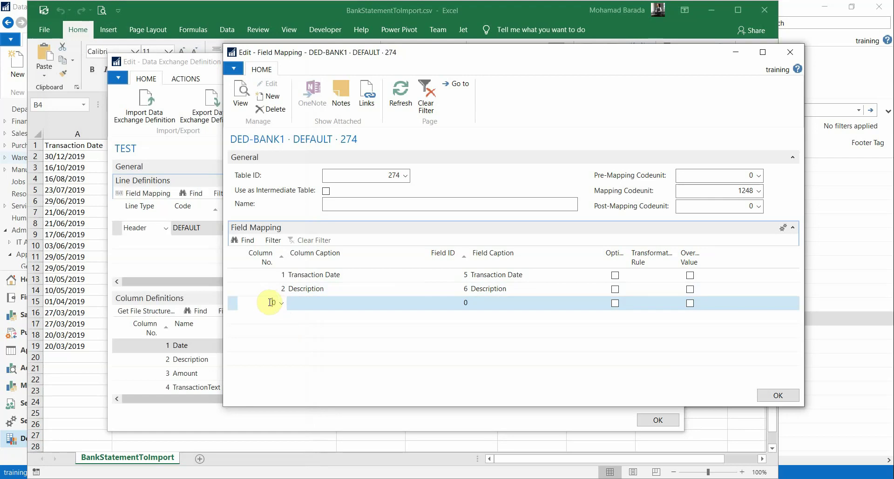
{"action": "left_click", "coordinate": [281, 303]}
{"action": "left_click", "coordinate": [273, 382]}
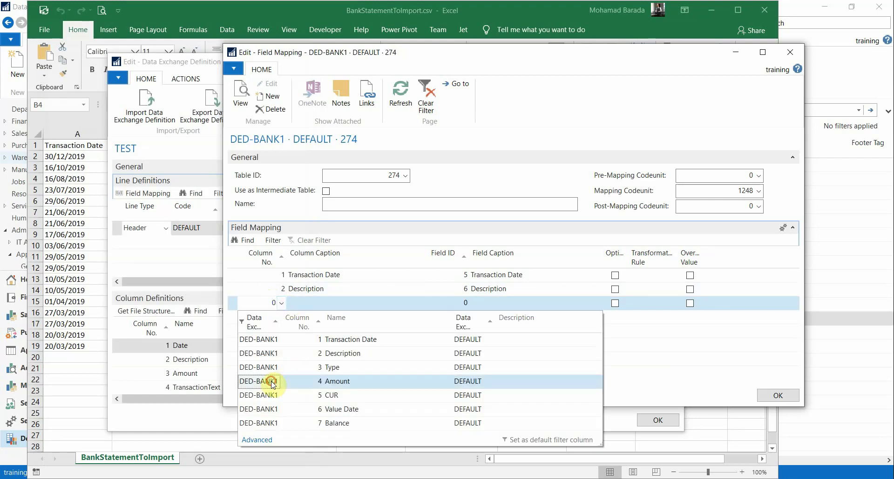
{"action": "double_click", "coordinate": [272, 382]}
{"action": "left_click", "coordinate": [464, 303]}
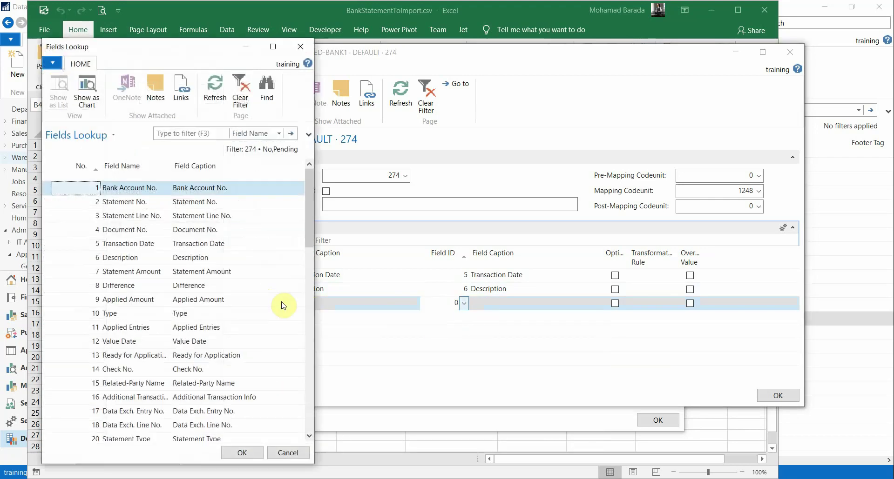
{"action": "double_click", "coordinate": [175, 272]}
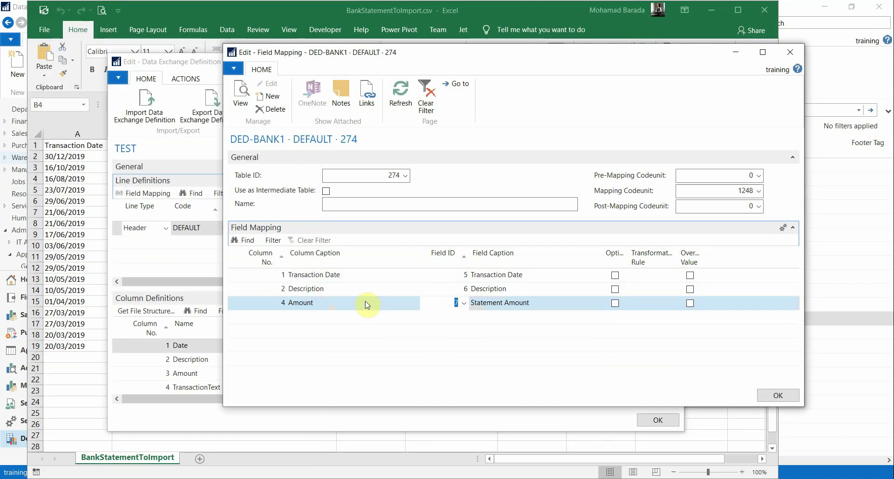
{"action": "left_click", "coordinate": [351, 294]}
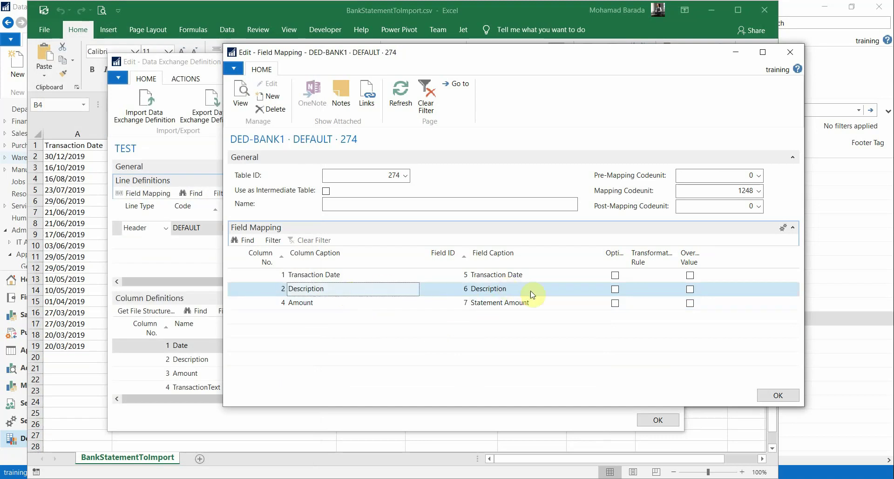
Close the field mapping and browse through the data exchange definition cards to DED-BANK1.
{"action": "left_click", "coordinate": [776, 395]}
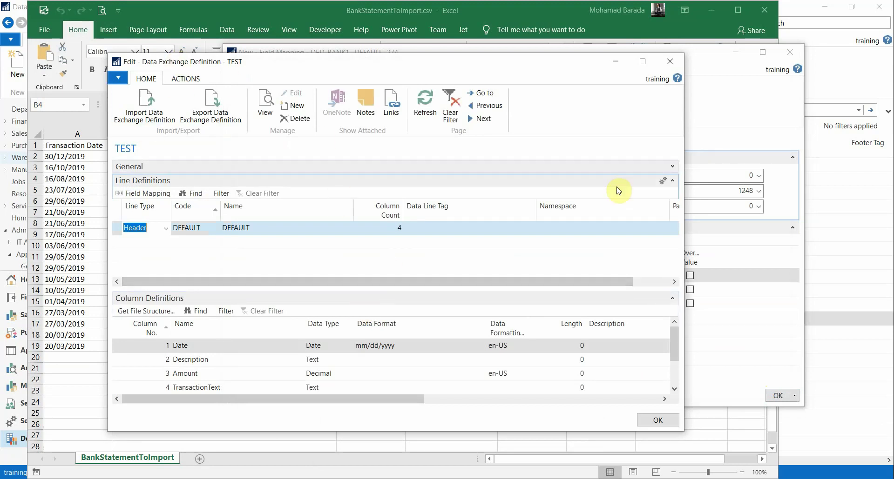
{"action": "left_click", "coordinate": [673, 167]}
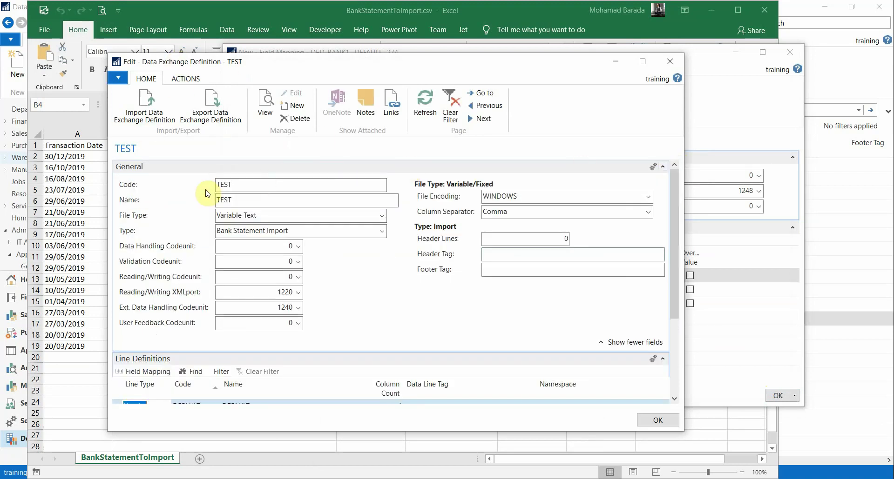
{"action": "left_click", "coordinate": [481, 120]}
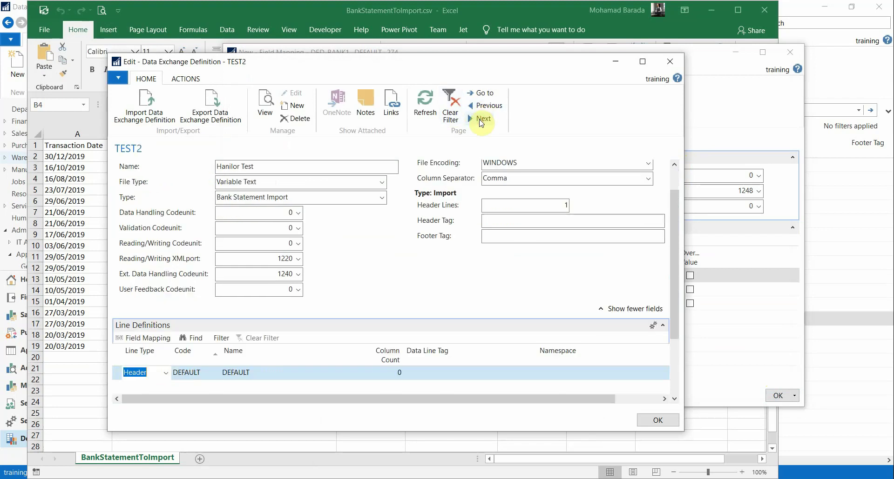
{"action": "left_click", "coordinate": [483, 108]}
{"action": "left_click", "coordinate": [483, 108]}
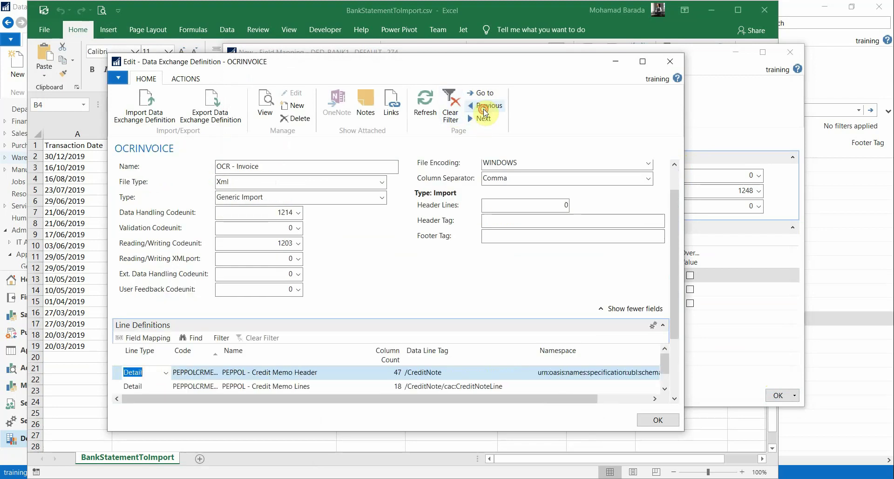
{"action": "left_click", "coordinate": [483, 109]}
{"action": "left_click", "coordinate": [483, 110]}
{"action": "left_click", "coordinate": [483, 110]}
{"action": "left_click", "coordinate": [483, 109]}
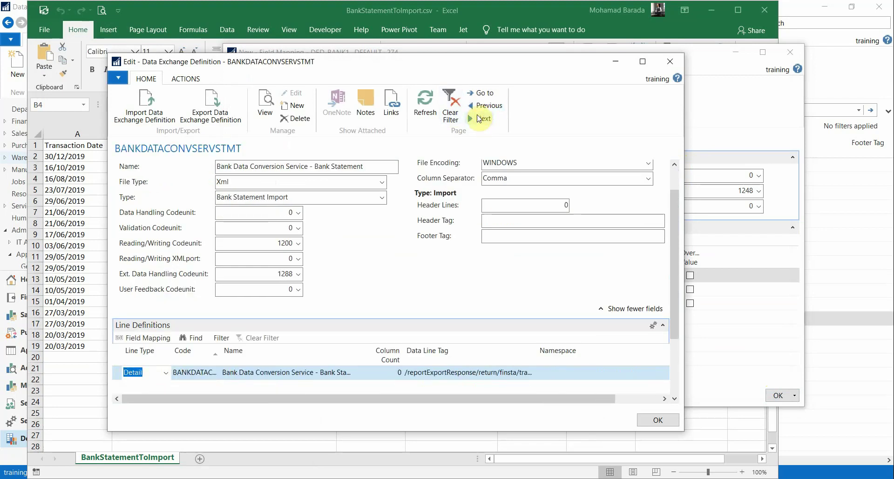
{"action": "left_click", "coordinate": [479, 119]}
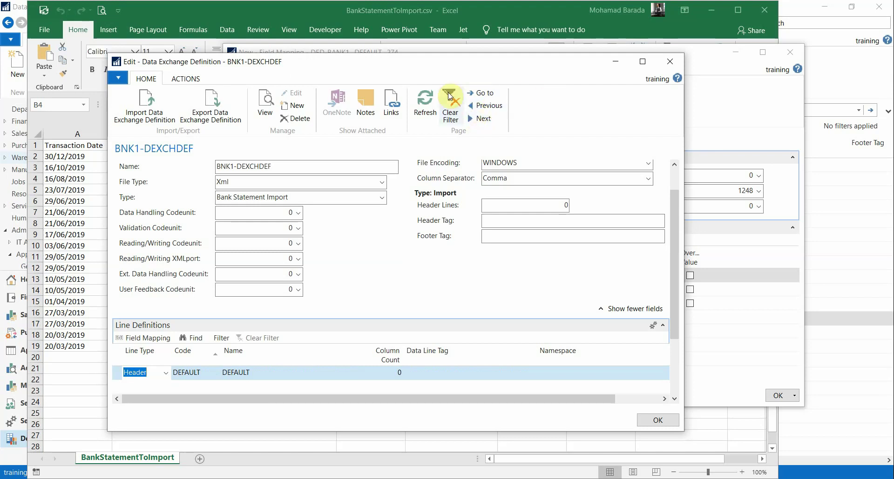
{"action": "left_click", "coordinate": [482, 108]}
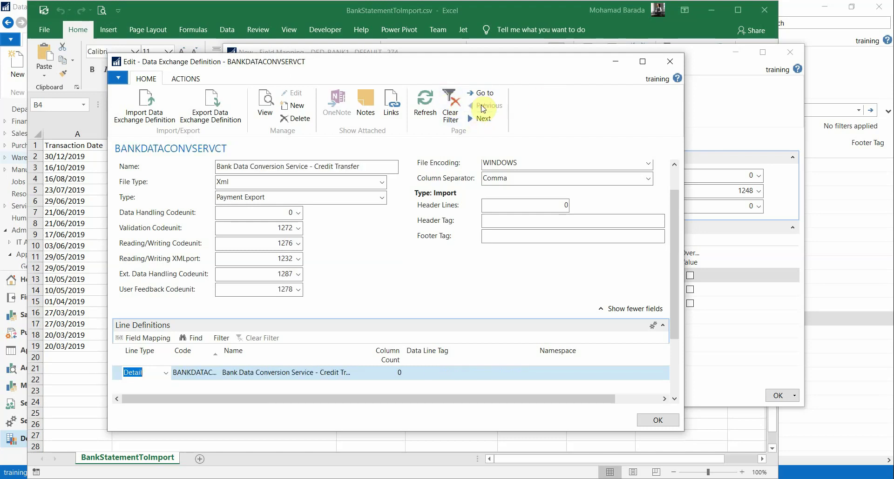
{"action": "left_click", "coordinate": [483, 120]}
{"action": "left_click", "coordinate": [483, 120]}
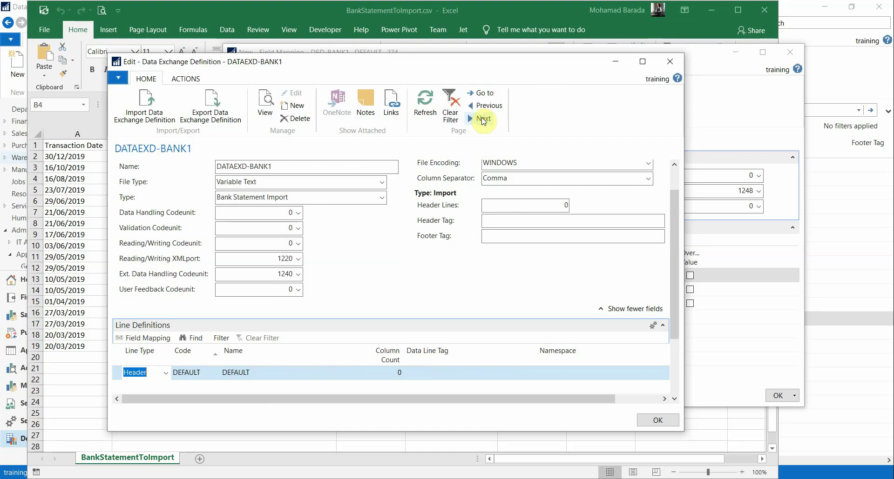
{"action": "left_click", "coordinate": [483, 120]}
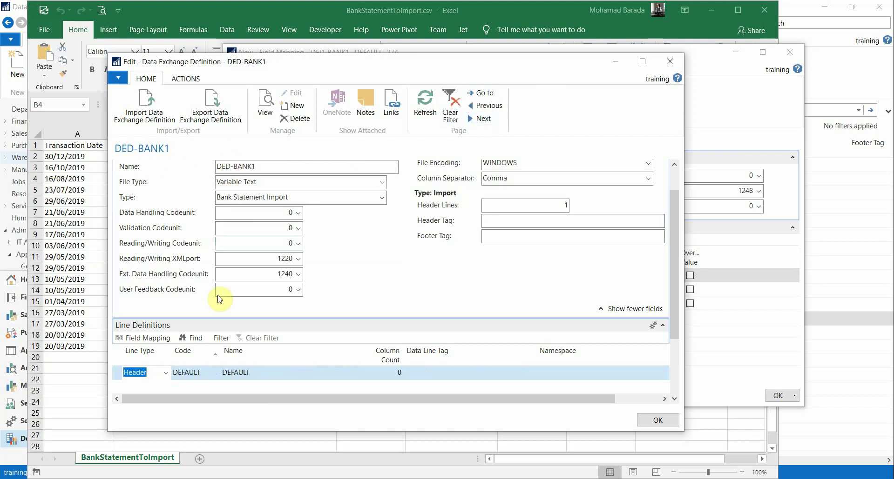
Review the field mapping of DED-BANK1, and close all open mapping and definition windows.
{"action": "left_click", "coordinate": [147, 338]}
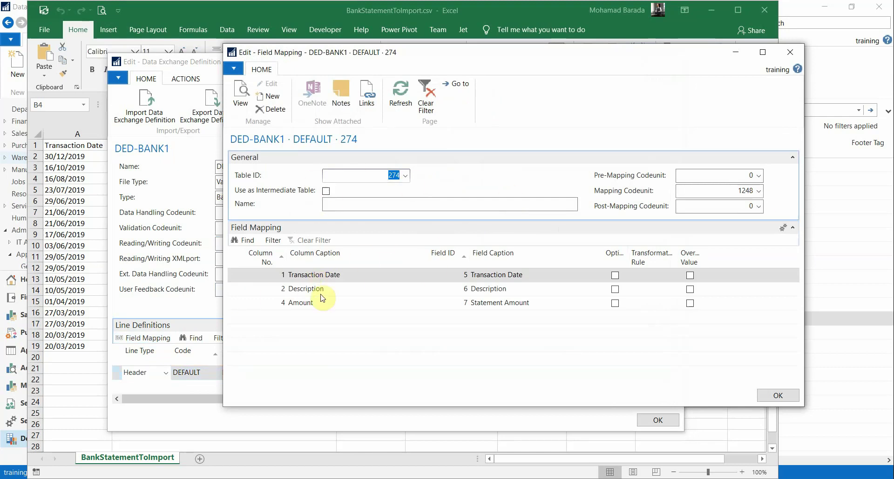
{"action": "left_click", "coordinate": [760, 401]}
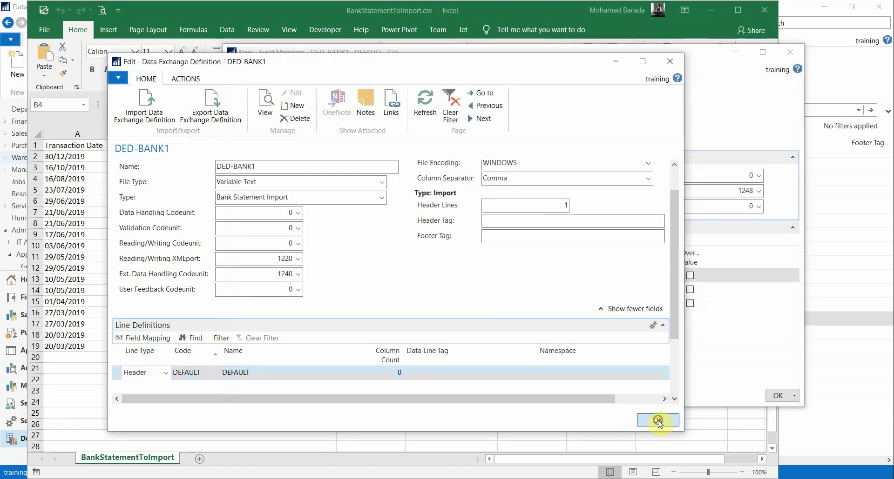
{"action": "left_click", "coordinate": [657, 420]}
{"action": "left_click", "coordinate": [790, 52]}
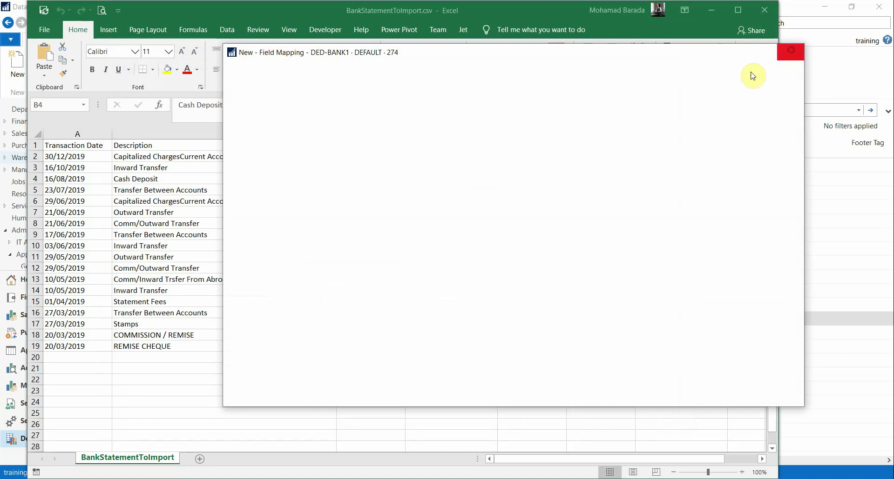
{"action": "left_click", "coordinate": [798, 64]}
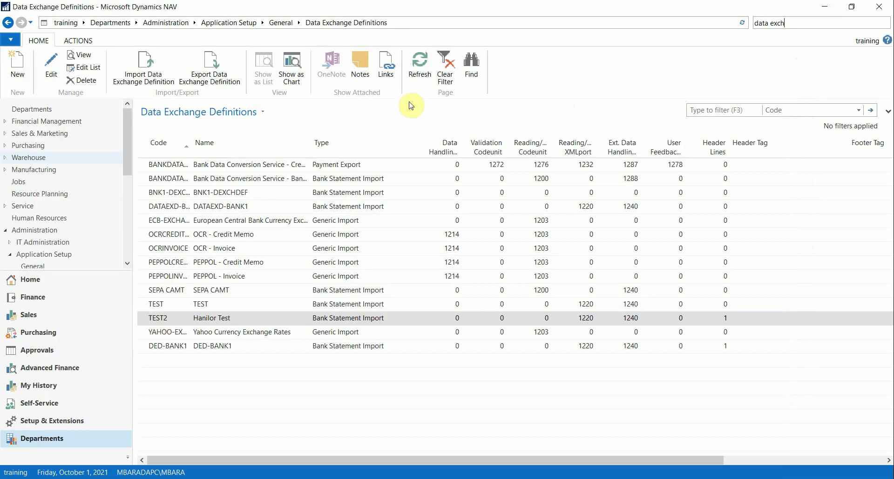
Refresh the data exchange definitions list and review DED-BANK1's XMLport, codeunit, file type, header lines, line and column definitions.
{"action": "left_click", "coordinate": [419, 66]}
{"action": "left_click", "coordinate": [158, 221]}
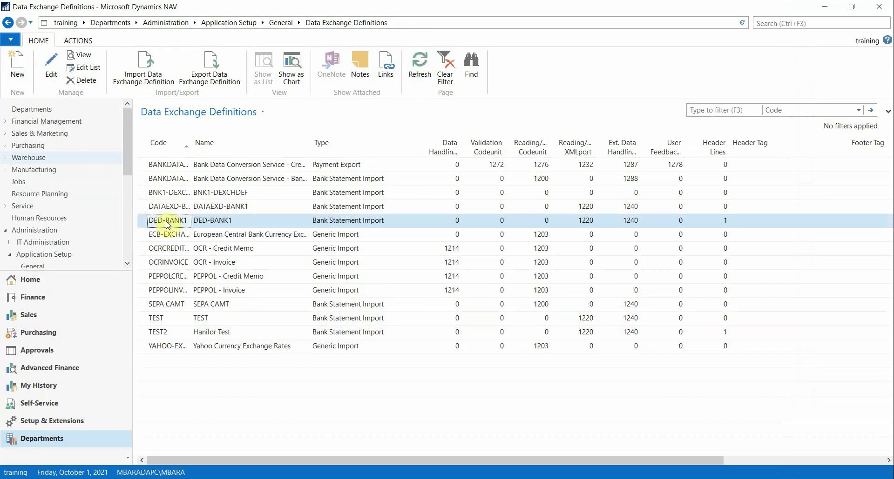
{"action": "double_click", "coordinate": [270, 226]}
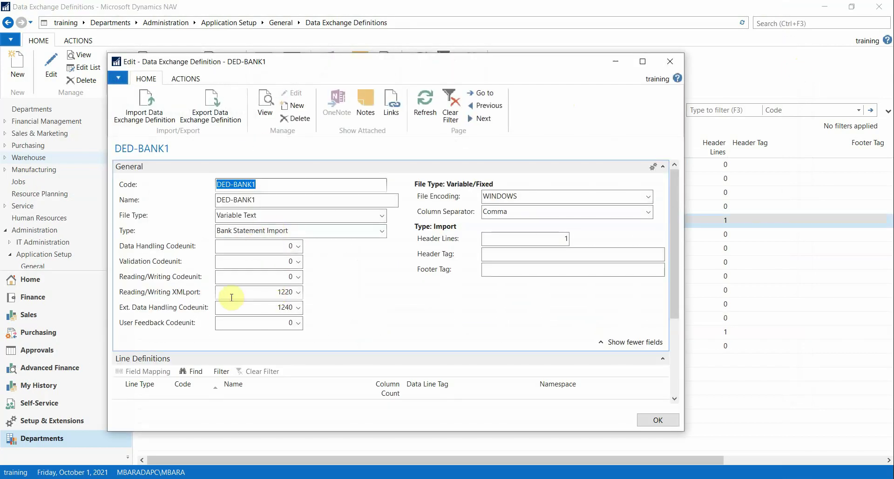
{"action": "left_click", "coordinate": [252, 292]}
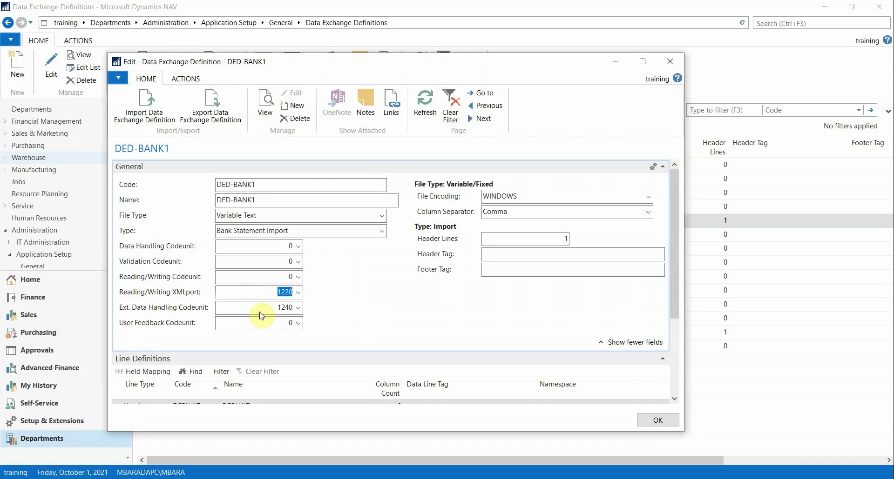
{"action": "left_click", "coordinate": [259, 307]}
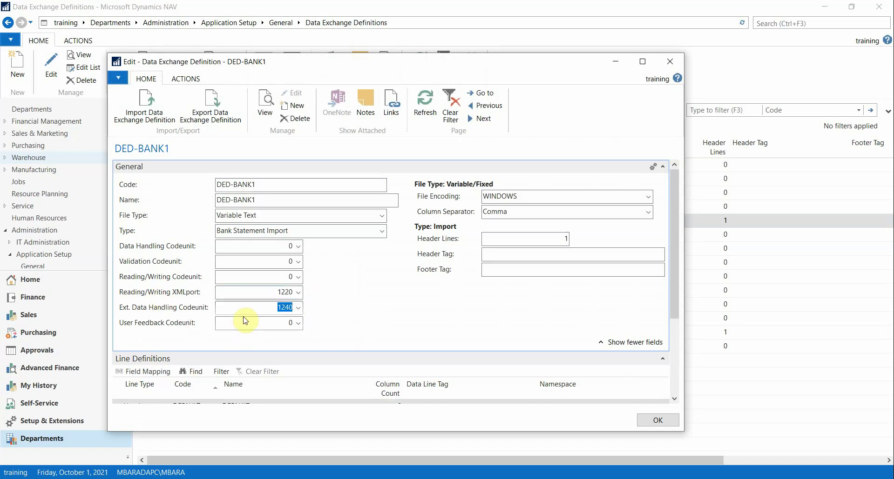
{"action": "left_click", "coordinate": [279, 215]}
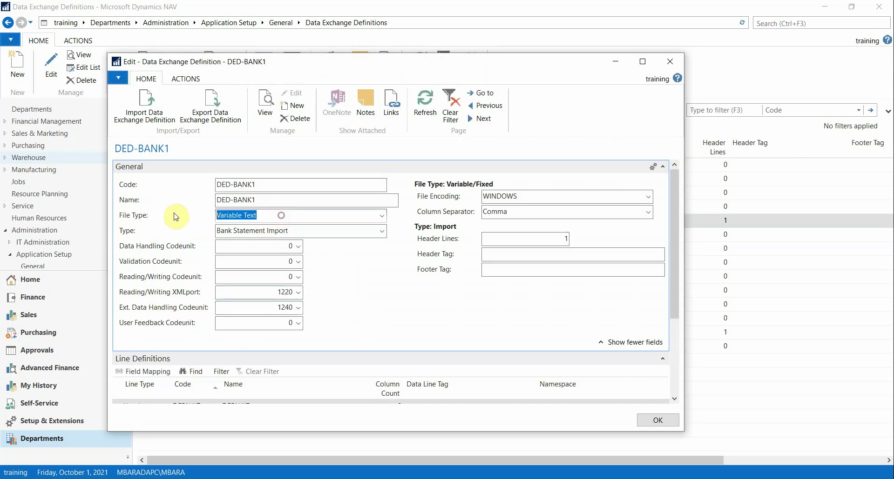
{"action": "left_click", "coordinate": [564, 238]}
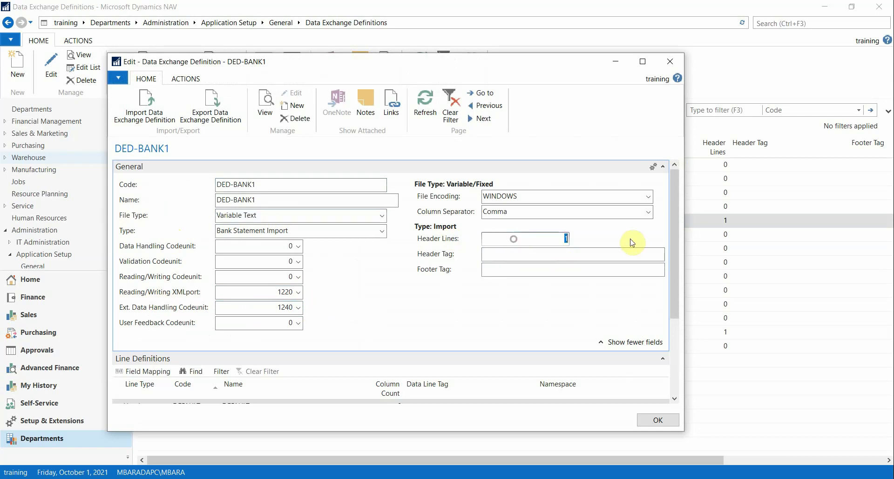
{"action": "left_click_drag", "start_coordinate": [671, 224], "coordinate": [678, 302]}
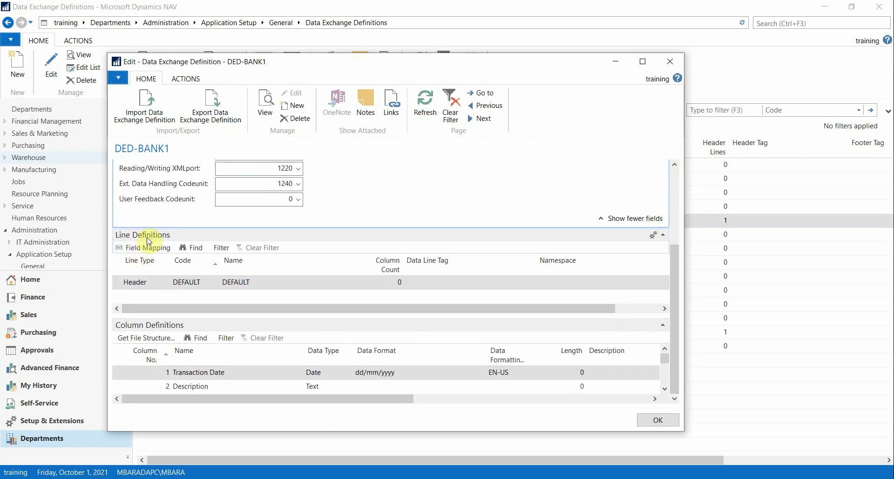
{"action": "left_click", "coordinate": [653, 420]}
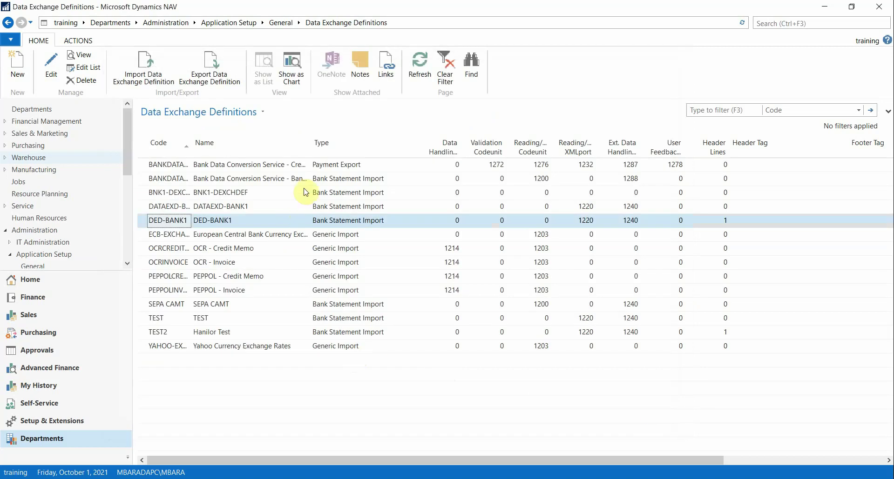
Search for "bank export" and open the Bank Export/Import Setup page.
{"action": "left_click", "coordinate": [777, 22]}
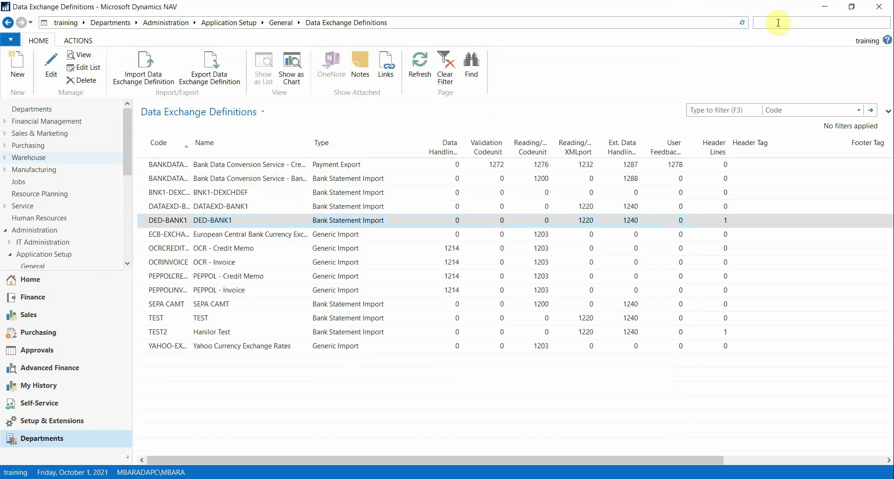
{"action": "type", "text": "bank export"}
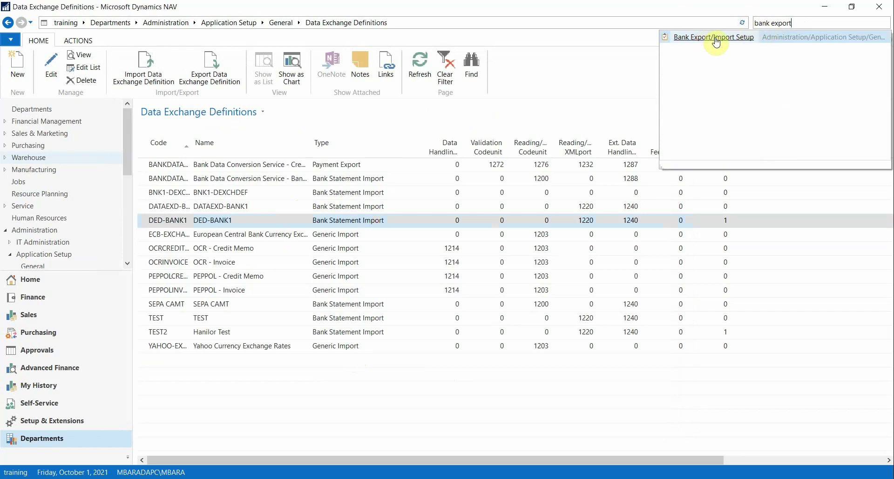
{"action": "left_click", "coordinate": [712, 37]}
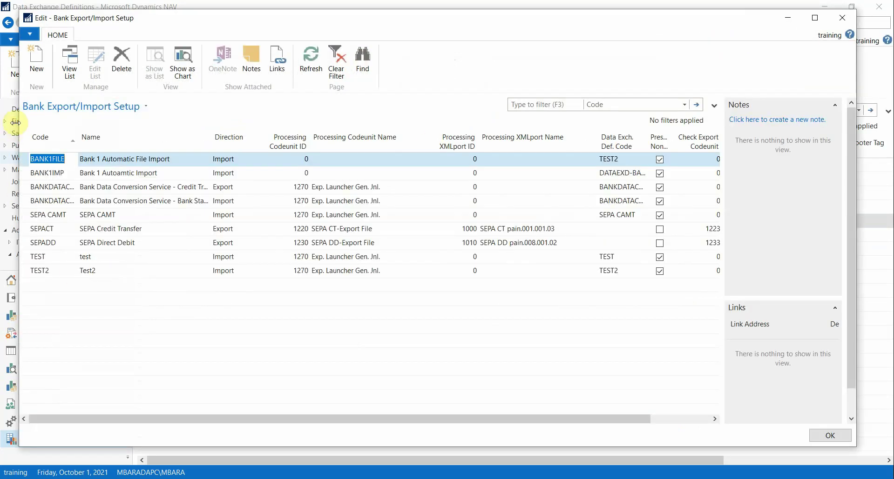
Create a bank export/import setup with code BIS-BANK1, name Bank Import Setup for Bank 1 and direction Import.
{"action": "left_click", "coordinate": [37, 69]}
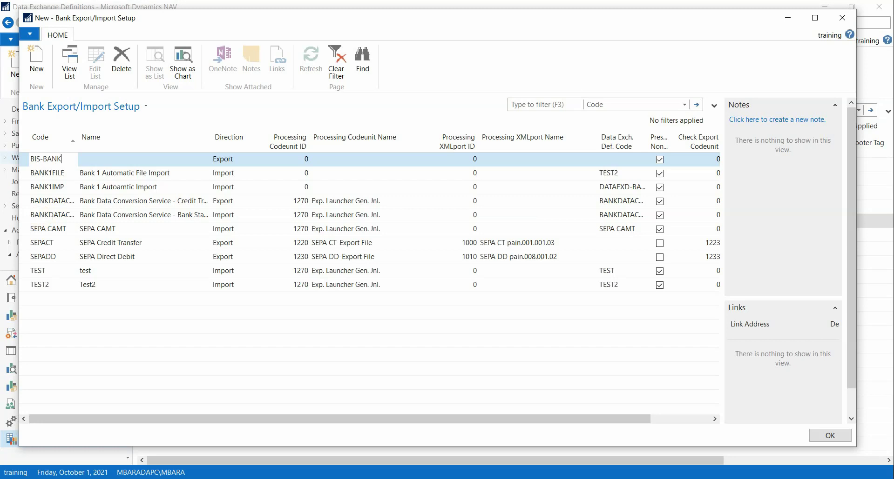
{"action": "type", "text": "1"}
{"action": "key", "text": "Tab"}
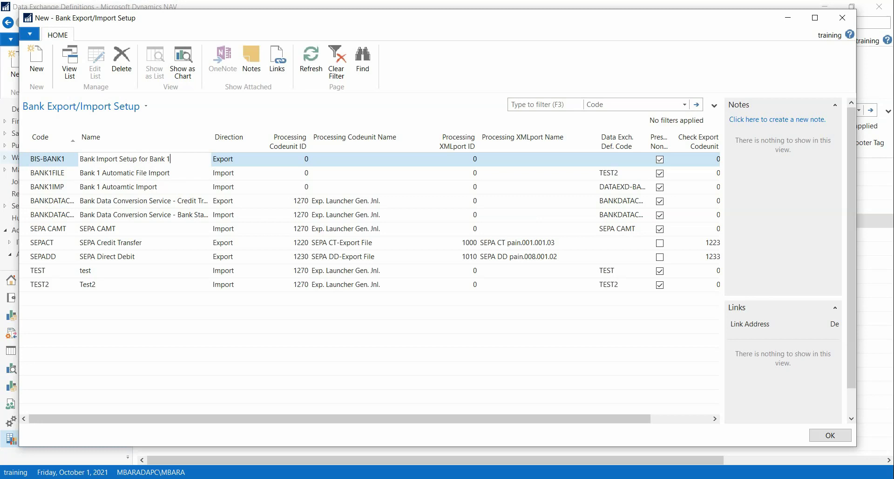
{"action": "key", "text": "Tab"}
{"action": "left_click", "coordinate": [255, 159]}
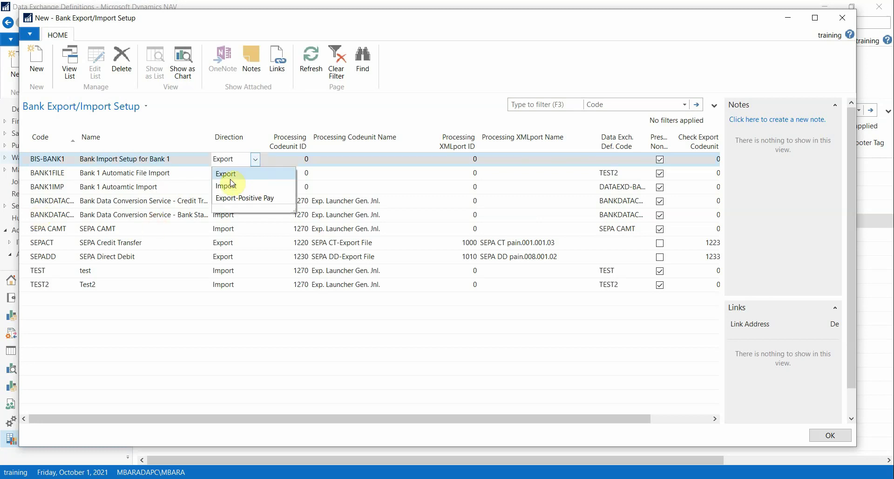
{"action": "left_click", "coordinate": [226, 186]}
Assign the data exchange definition DED-BANK1 to the BIS-BANK1 setup line and close the setup page.
{"action": "left_click", "coordinate": [291, 162]}
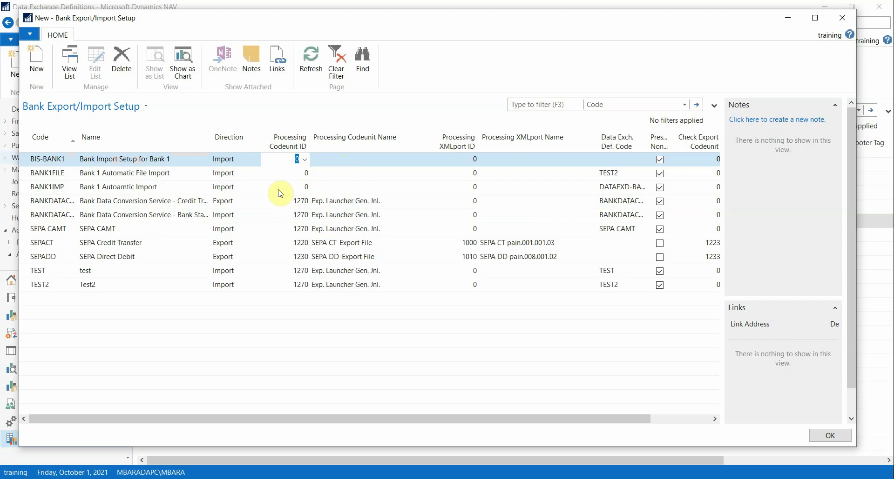
{"action": "left_click", "coordinate": [463, 158]}
{"action": "left_click", "coordinate": [612, 159]}
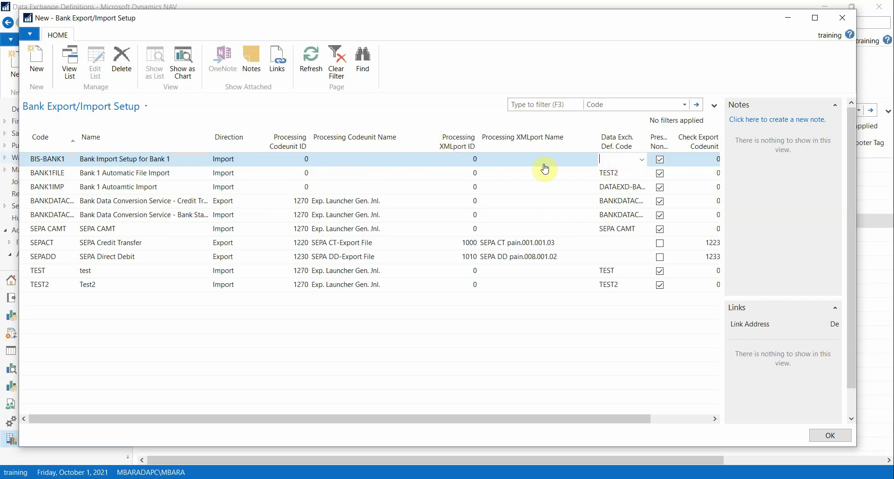
{"action": "mouse_move", "coordinate": [608, 143]}
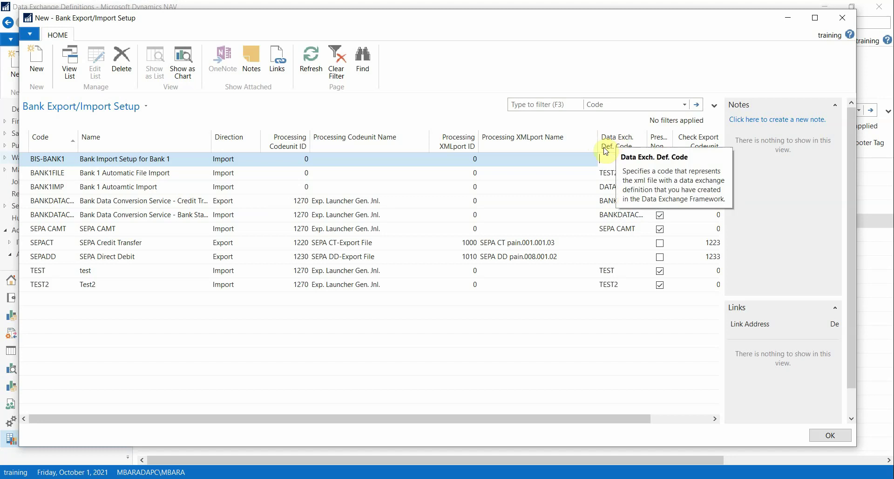
{"action": "left_click", "coordinate": [642, 161]}
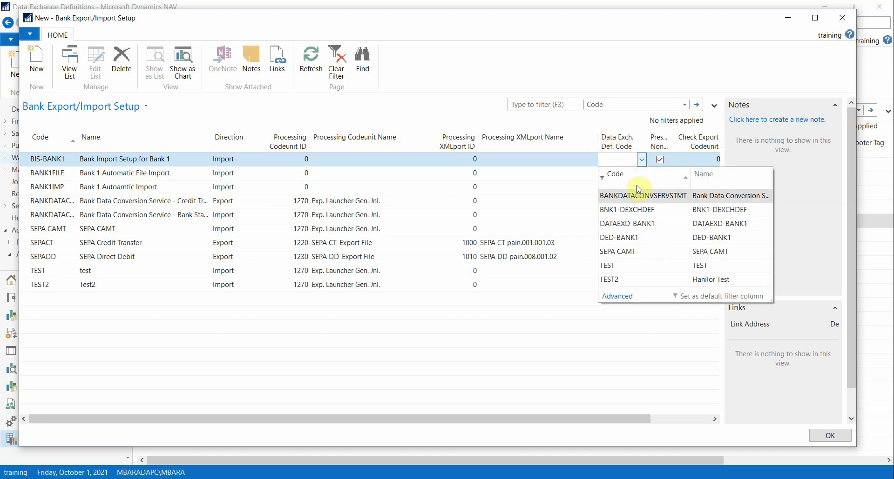
{"action": "left_click", "coordinate": [627, 238]}
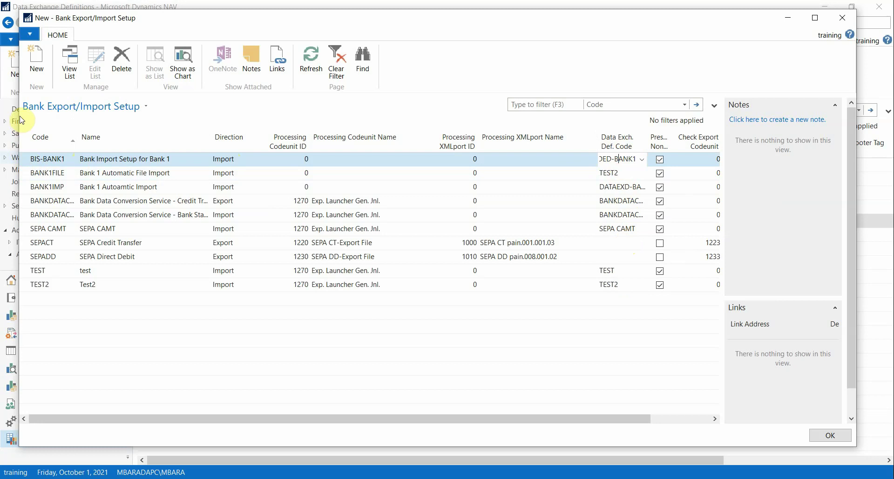
{"action": "left_click", "coordinate": [830, 436]}
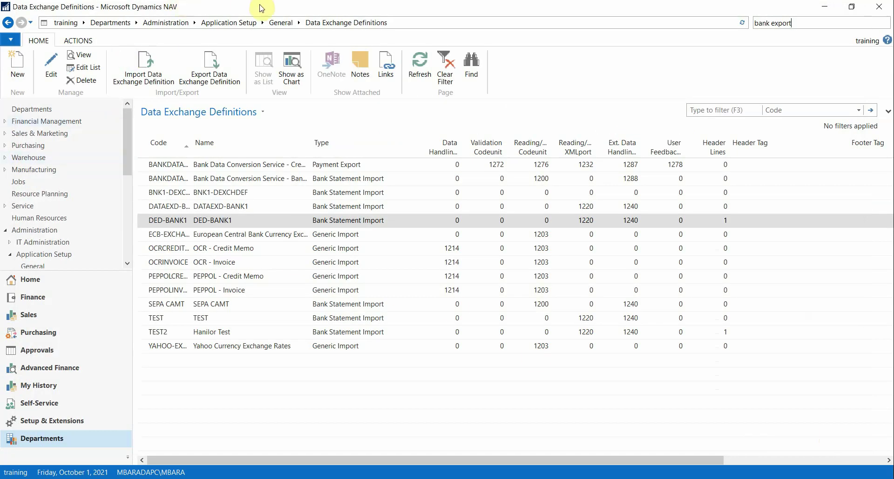
Open the Bank Accounts list from Cash Management in the Financial Management department.
{"action": "left_click", "coordinate": [15, 121]}
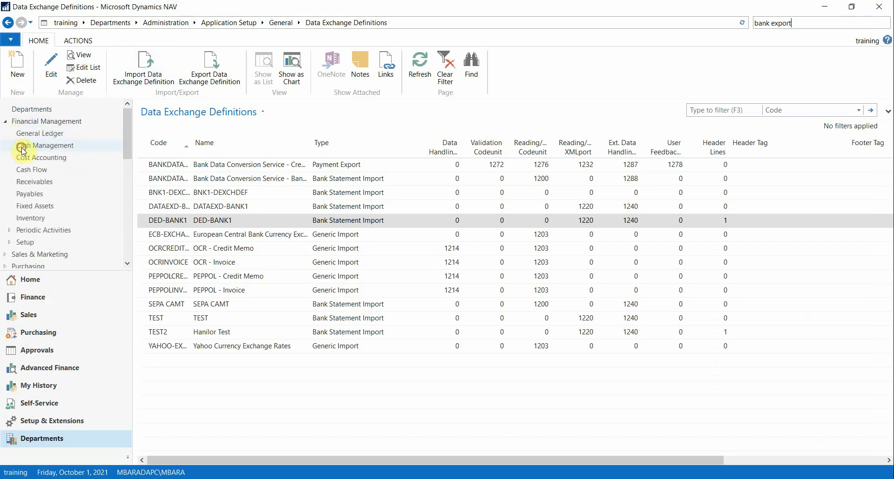
{"action": "left_click", "coordinate": [22, 147]}
{"action": "left_click", "coordinate": [178, 93]}
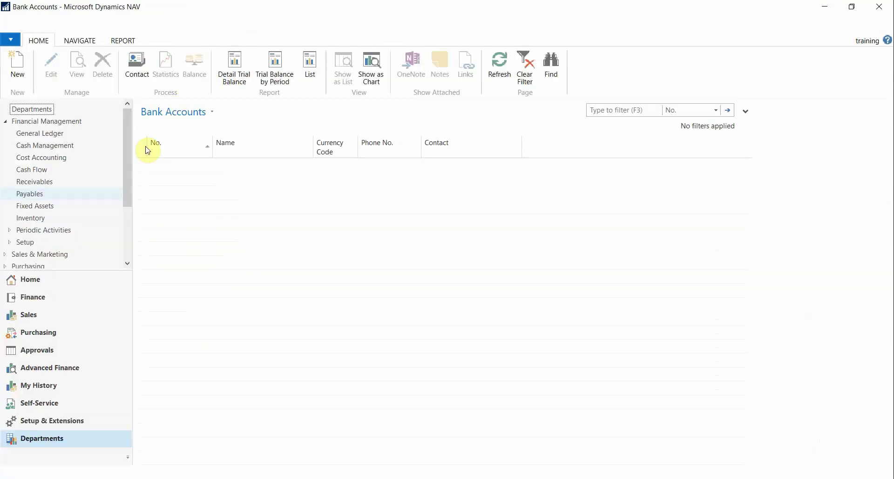
Set the Bank Statement Import Format of bank account BANK1 to BIS-BANK1 and close its card.
{"action": "double_click", "coordinate": [172, 167]}
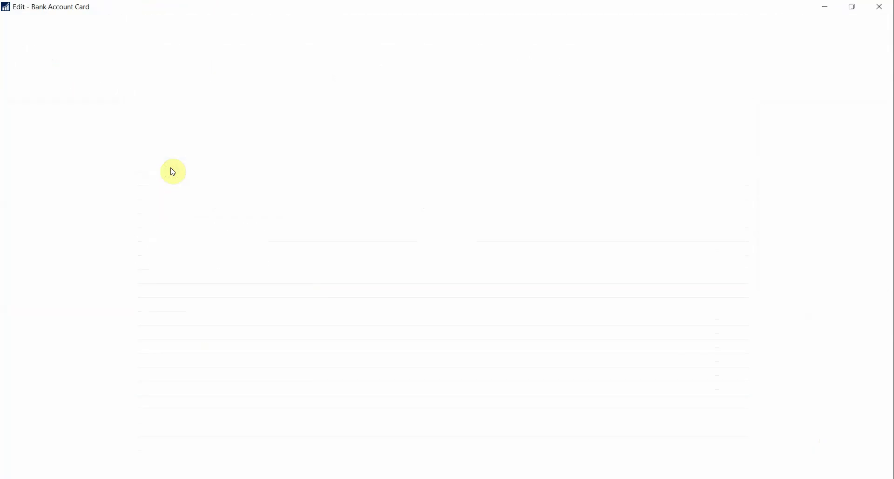
{"action": "scroll", "coordinate": [479, 343], "scroll_direction": "down", "scroll_amount": 2}
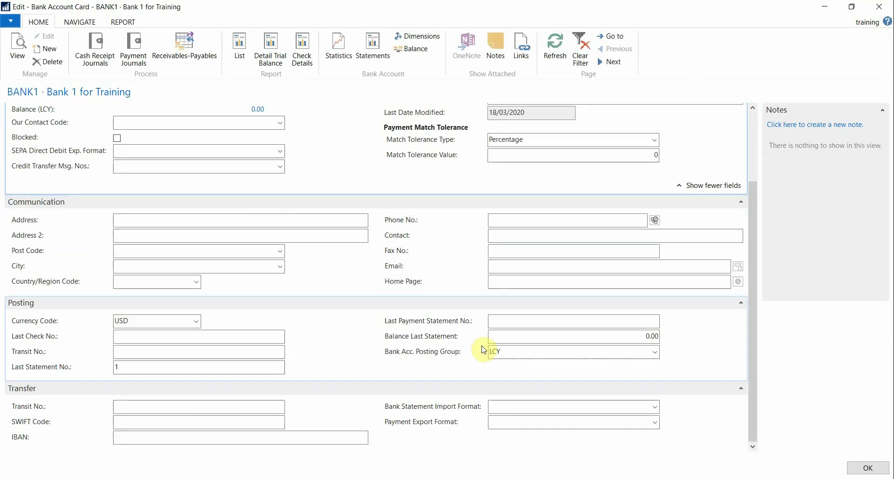
{"action": "left_click", "coordinate": [605, 411]}
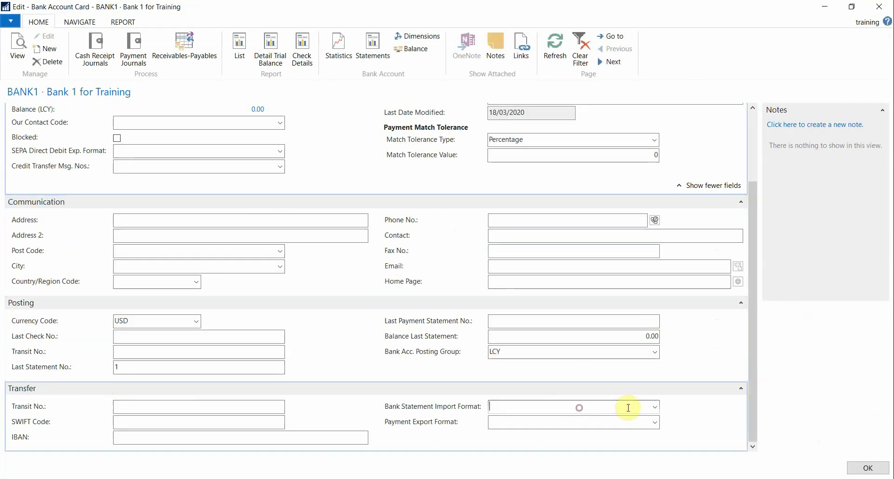
{"action": "left_click", "coordinate": [653, 409]}
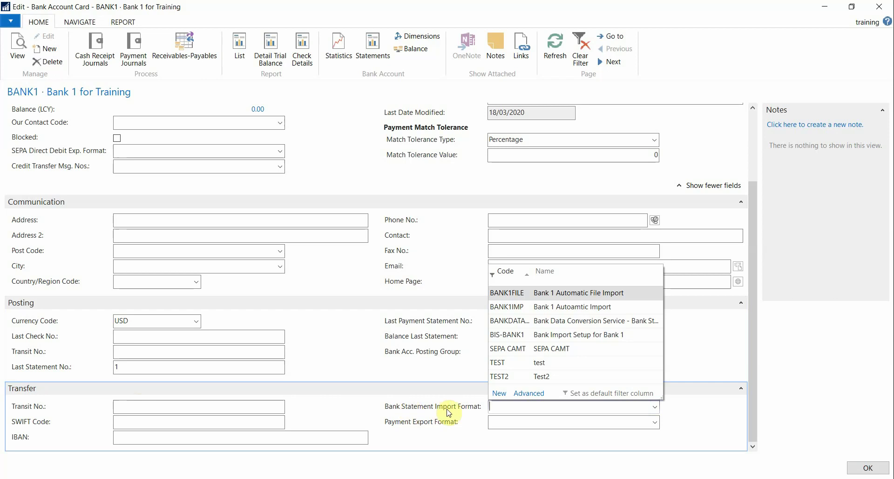
{"action": "left_click", "coordinate": [511, 339]}
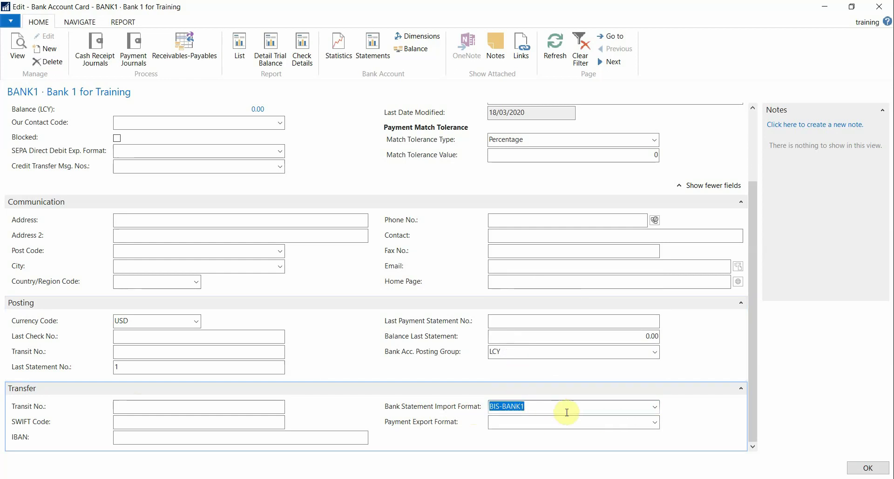
{"action": "left_click", "coordinate": [868, 468]}
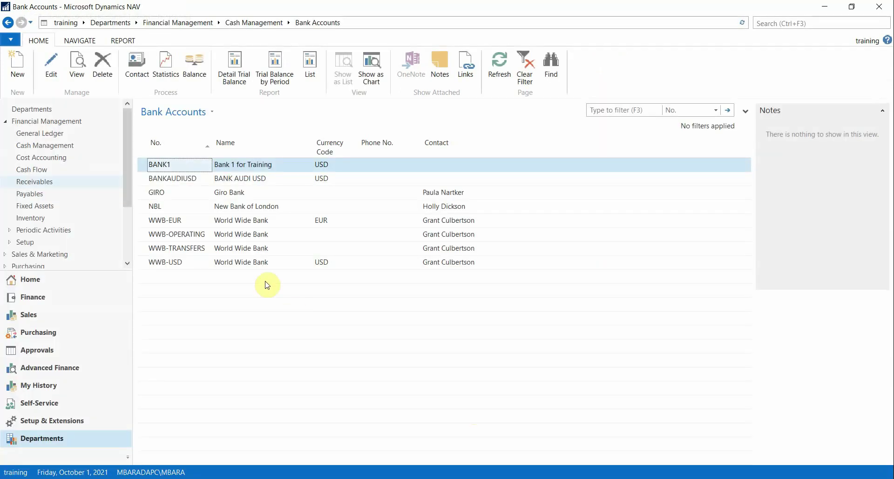
Create a new bank account reconciliation in Cash Management for bank account BANK1.
{"action": "left_click", "coordinate": [243, 24]}
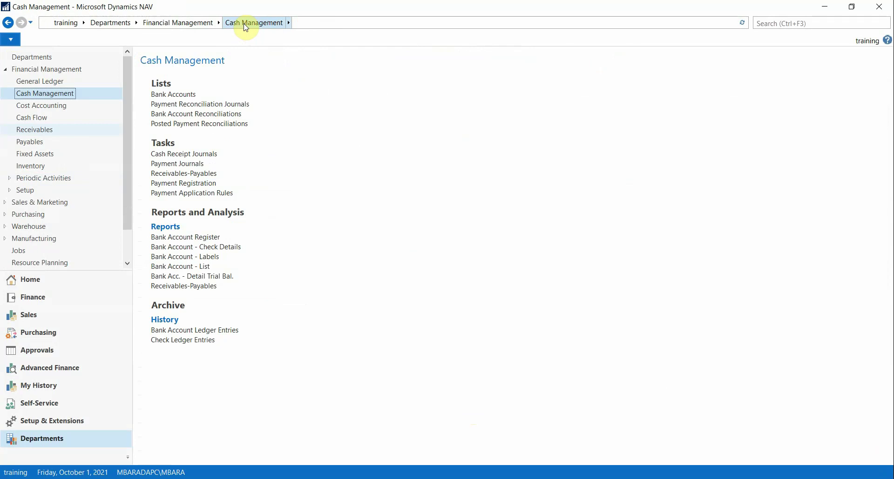
{"action": "left_click", "coordinate": [173, 115]}
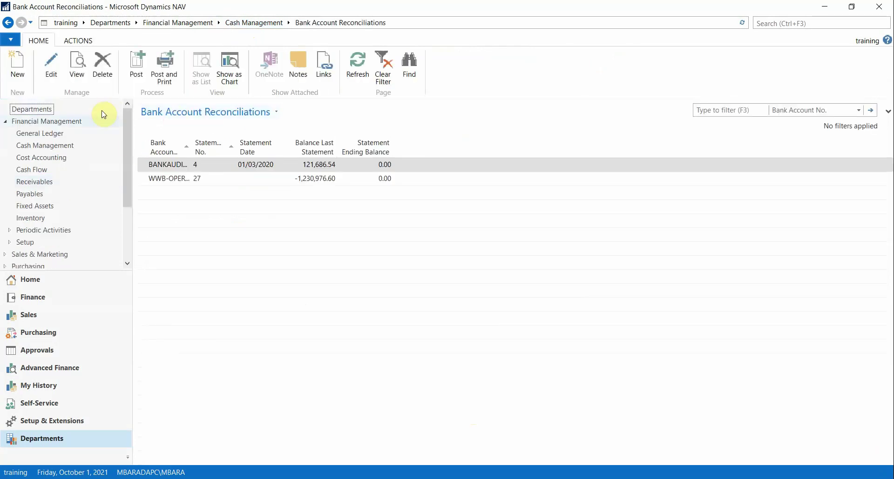
{"action": "left_click", "coordinate": [16, 65]}
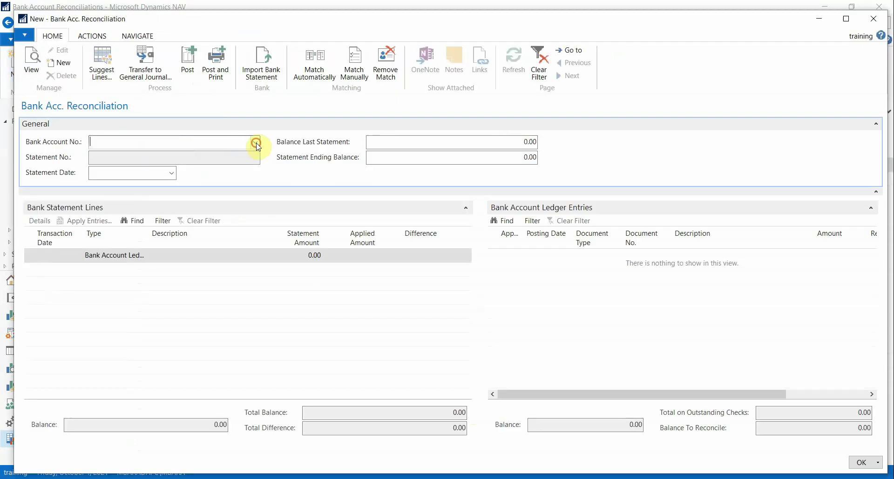
{"action": "left_click", "coordinate": [256, 143]}
{"action": "left_click", "coordinate": [121, 176]}
{"action": "left_click", "coordinate": [118, 173]}
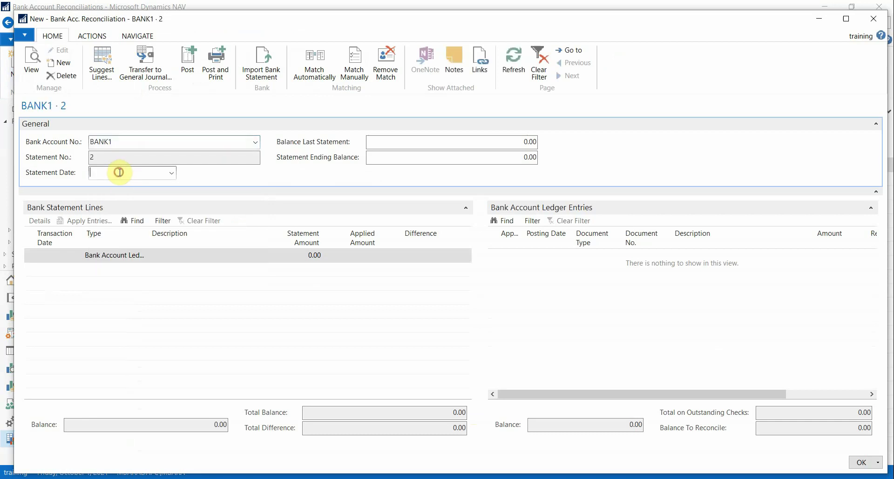
Import the bank statement file BankStatementToImport.csv from the March 2020 folder into the BANK1 reconciliation.
{"action": "left_click", "coordinate": [263, 70]}
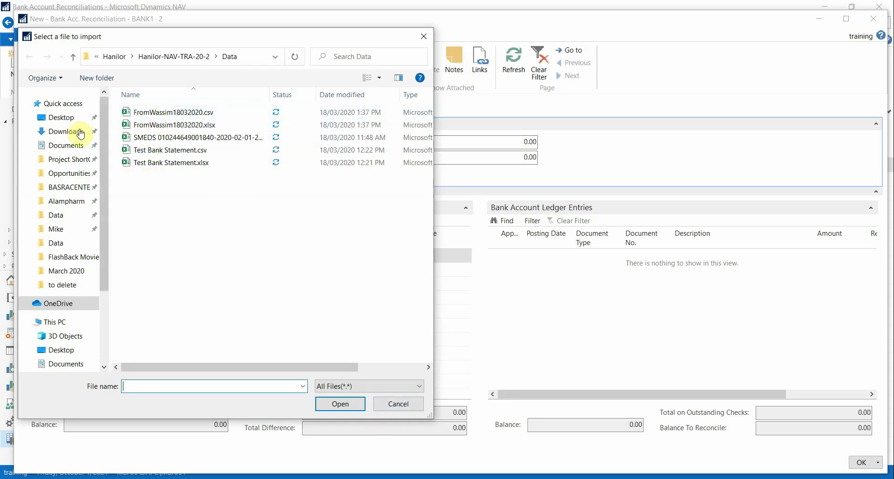
{"action": "left_click", "coordinate": [60, 103]}
{"action": "left_click_drag", "start_coordinate": [429, 133], "coordinate": [423, 189]}
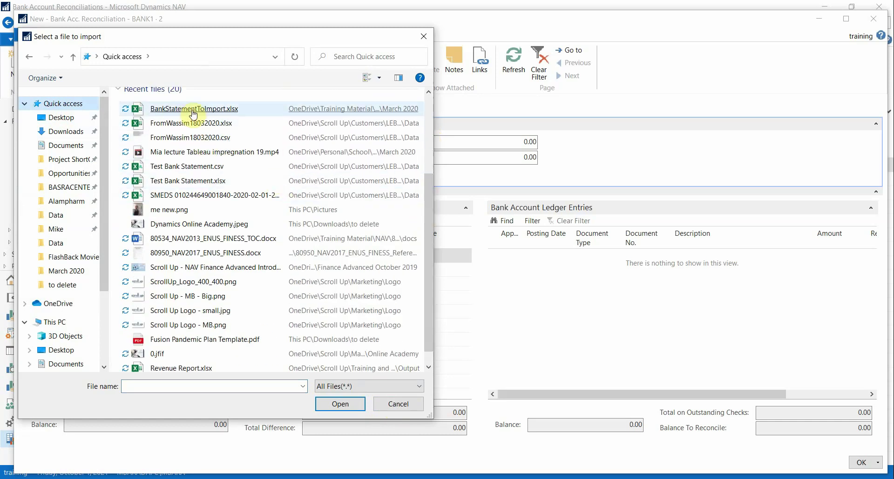
{"action": "left_click", "coordinate": [289, 111]}
{"action": "right_click", "coordinate": [318, 113]}
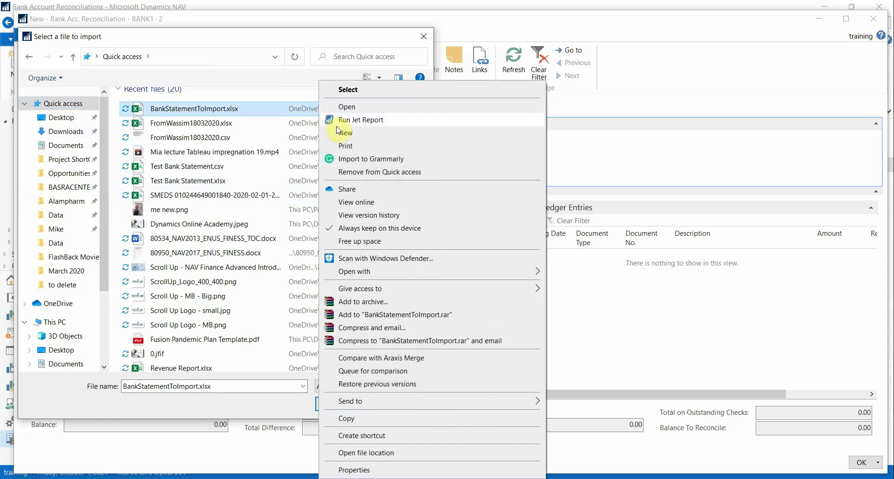
{"action": "left_click", "coordinate": [366, 452]}
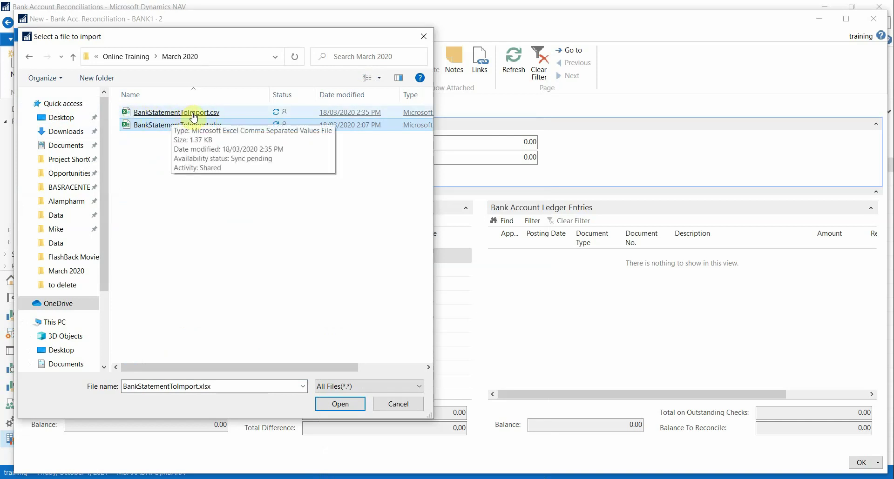
{"action": "double_click", "coordinate": [225, 126]}
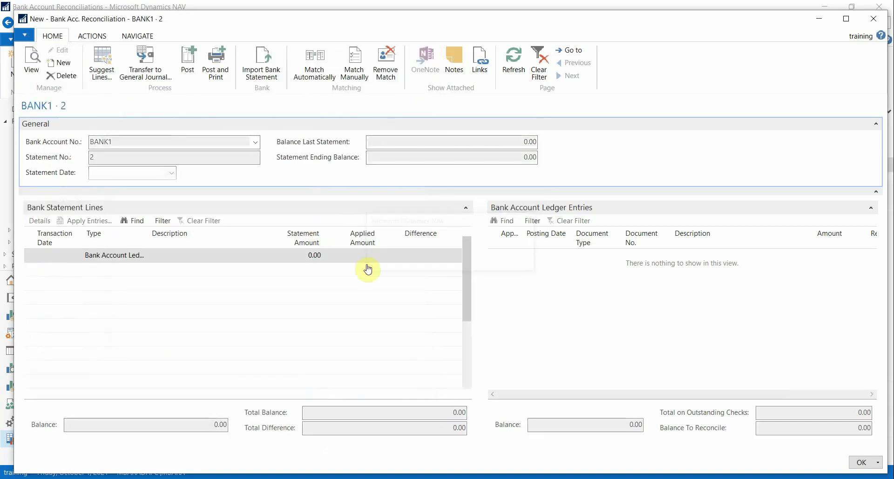
{"action": "scroll", "coordinate": [467, 282], "scroll_direction": "up", "scroll_amount": 3}
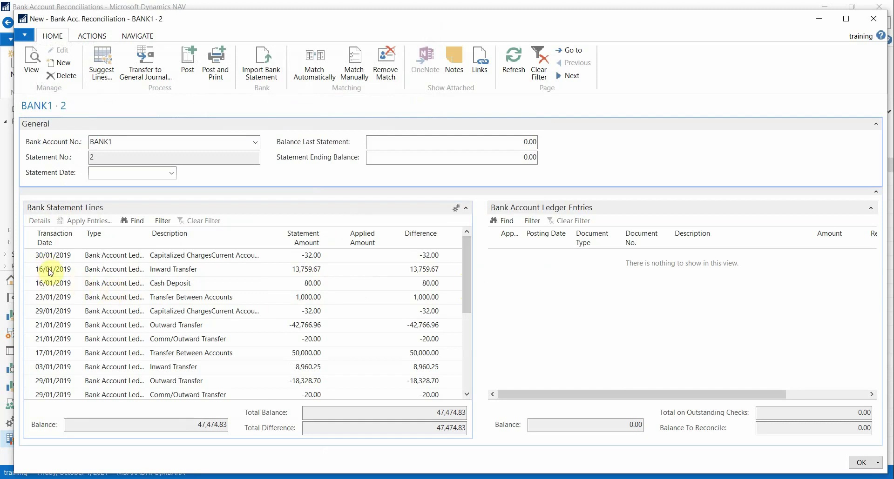
Compare the transaction dates and amounts of the imported statement lines with BankStatementToImport.csv in Excel.
{"action": "key", "text": "alt+Tab"}
{"action": "key", "text": "alt+Tab"}
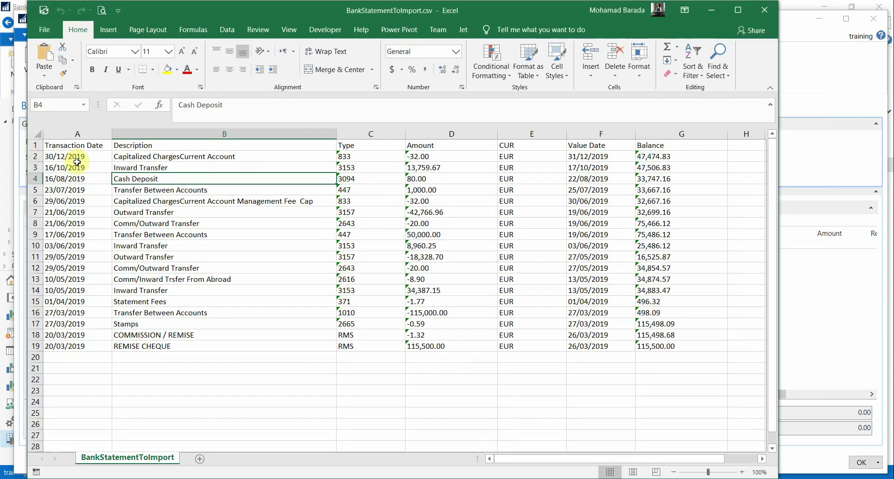
{"action": "key", "text": "alt+Tab"}
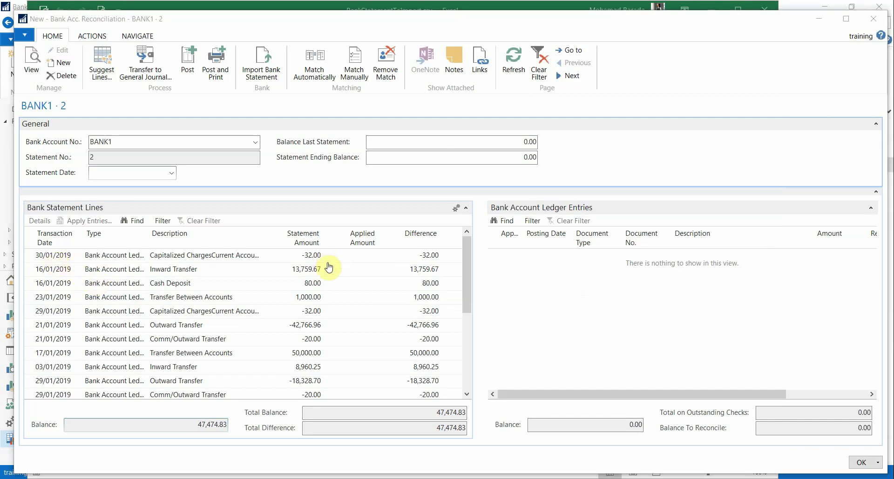
{"action": "key", "text": "alt+Tab"}
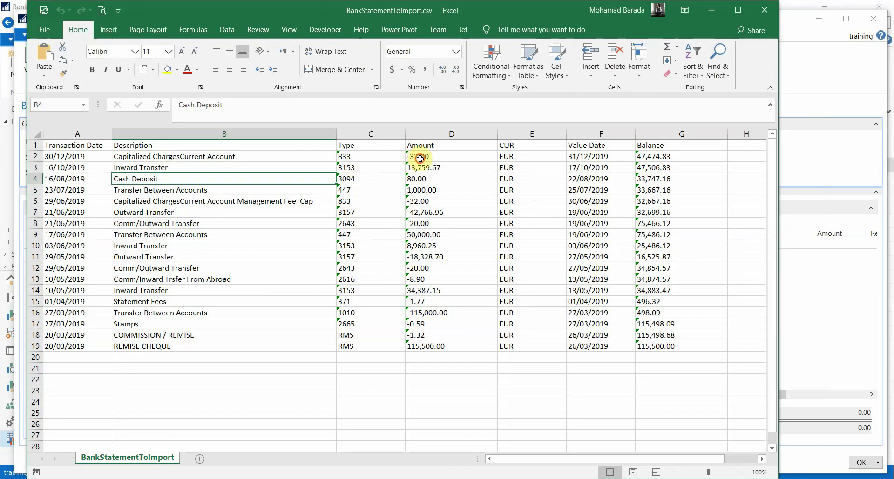
Total the Amount column of BankStatementToImport.csv in cell D20 with =SUM(D2:D19).
{"action": "left_click_drag", "start_coordinate": [418, 158], "coordinate": [419, 346]}
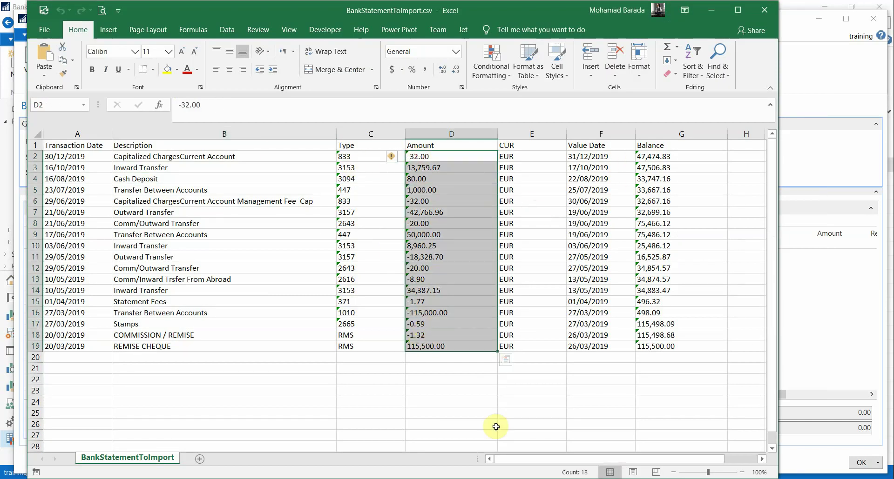
{"action": "left_click", "coordinate": [454, 358]}
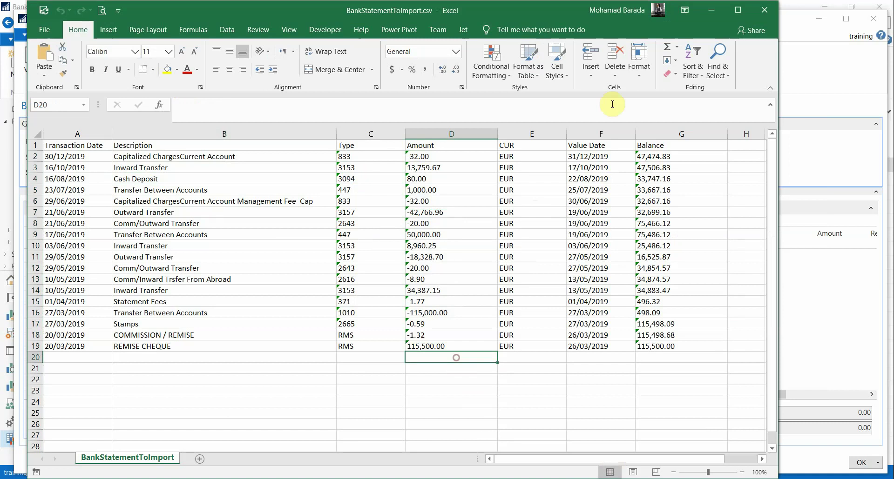
{"action": "left_click", "coordinate": [664, 49]}
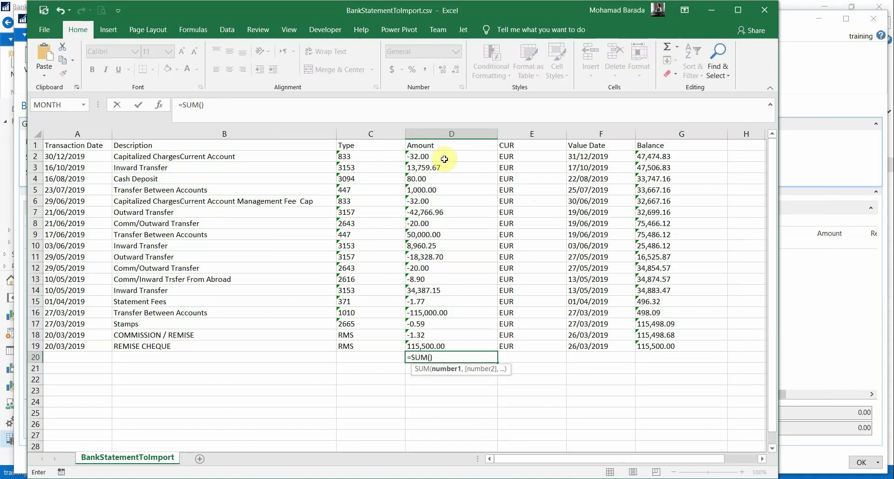
{"action": "left_click_drag", "start_coordinate": [442, 158], "coordinate": [432, 348]}
{"action": "key", "text": "Return"}
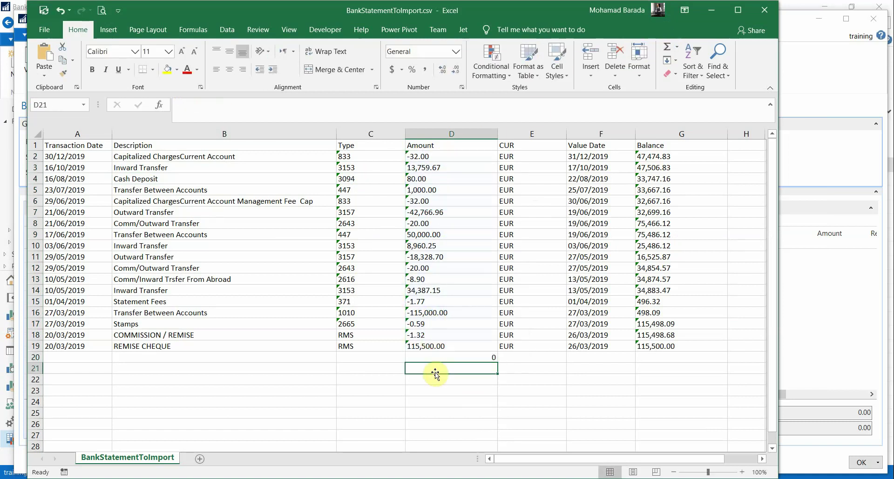
{"action": "left_click", "coordinate": [437, 354]}
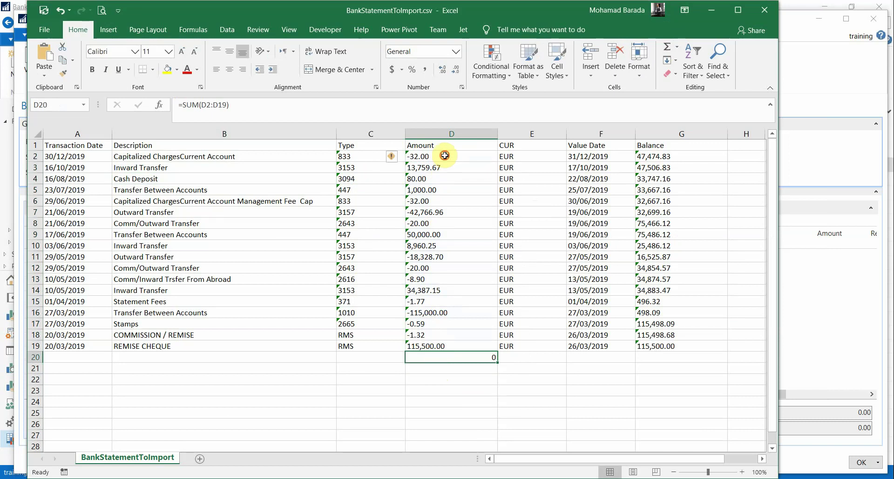
Apply the Number format to the Amount cells D2:D19.
{"action": "left_click_drag", "start_coordinate": [442, 157], "coordinate": [429, 345]}
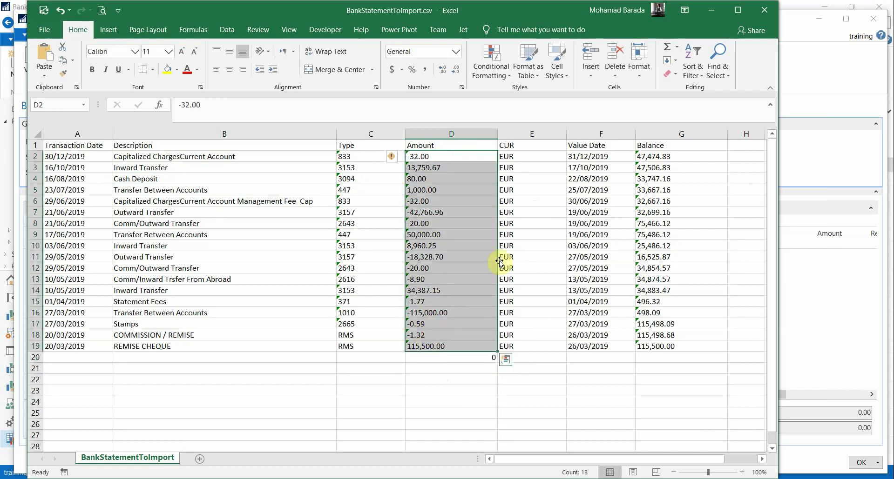
{"action": "left_click_drag", "start_coordinate": [684, 158], "coordinate": [670, 346]}
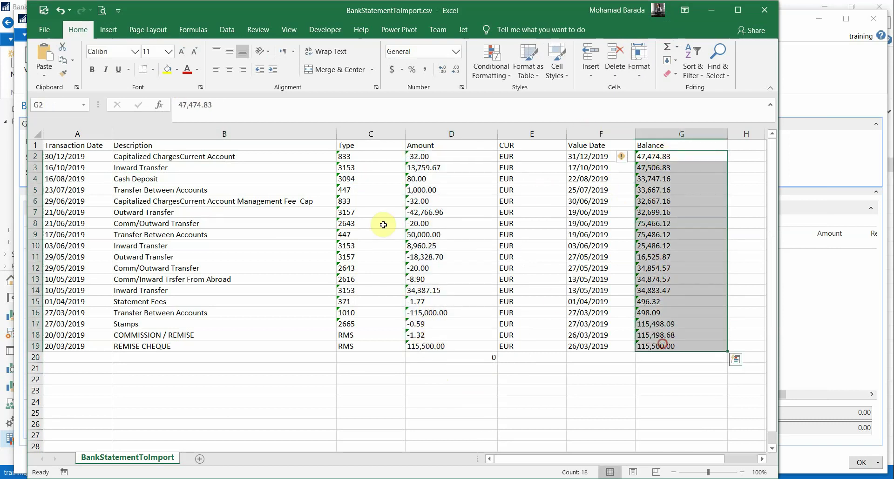
{"action": "left_click_drag", "start_coordinate": [421, 156], "coordinate": [428, 345]}
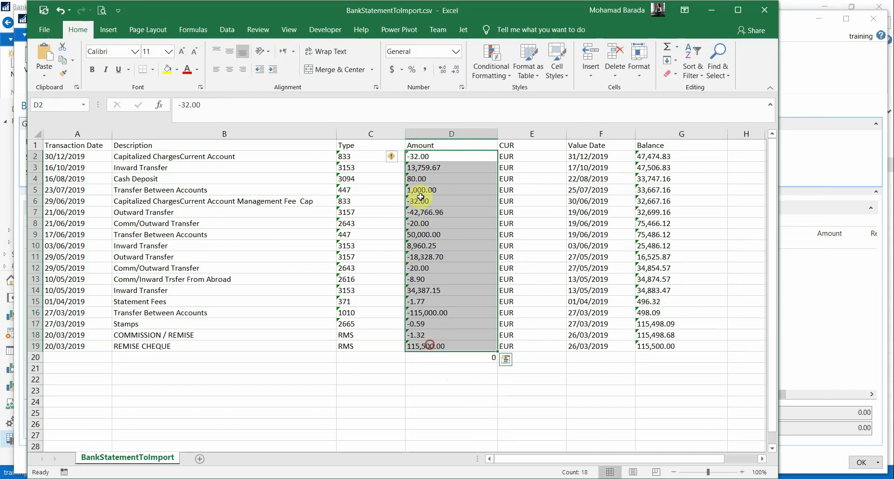
{"action": "left_click", "coordinate": [458, 55]}
{"action": "left_click", "coordinate": [472, 95]}
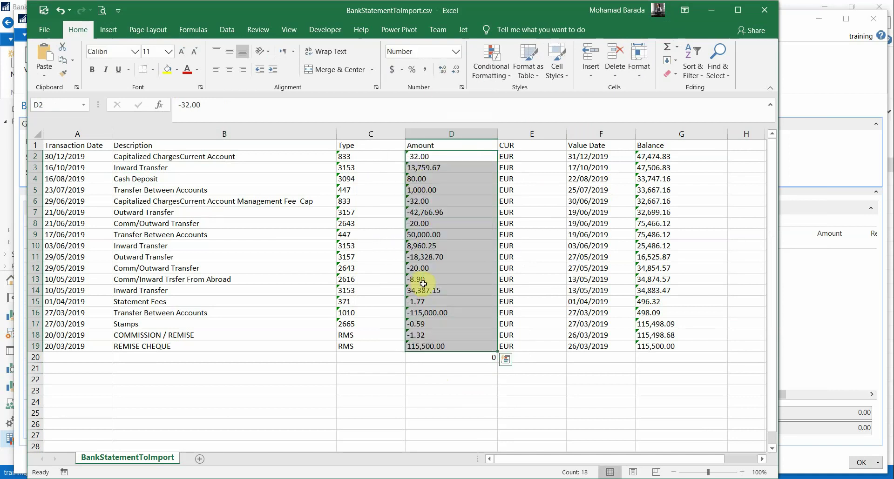
Check the reconciliation's statement lines and balance totals against the amounts in the Excel file.
{"action": "key", "text": "alt+Tab"}
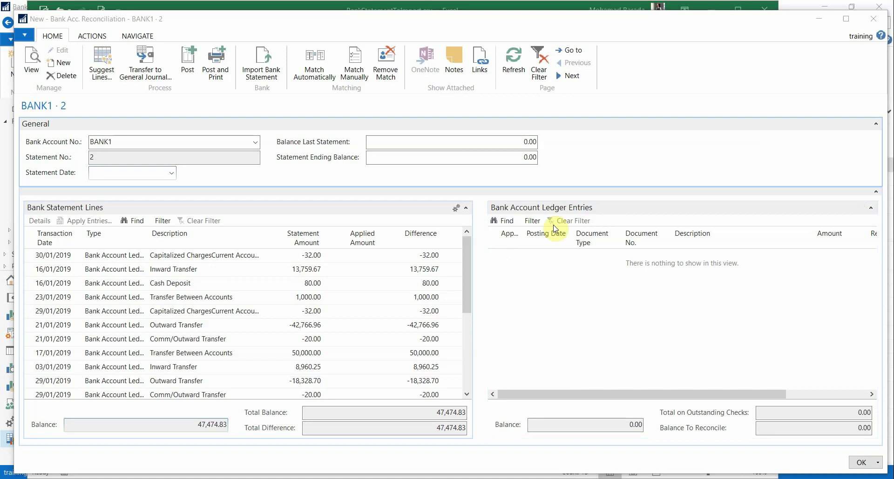
{"action": "key", "text": "alt+Tab"}
{"action": "left_click", "coordinate": [443, 188]}
{"action": "left_click", "coordinate": [442, 170]}
{"action": "key", "text": "alt+Tab"}
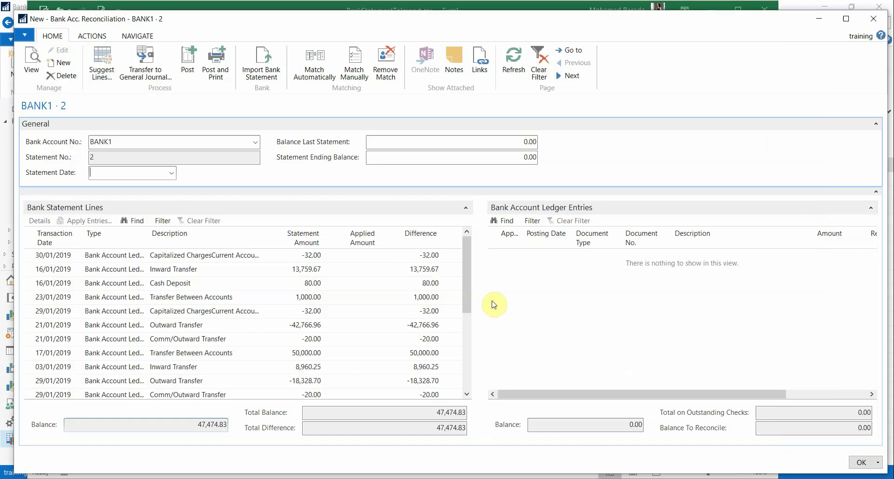
{"action": "left_click", "coordinate": [425, 285]}
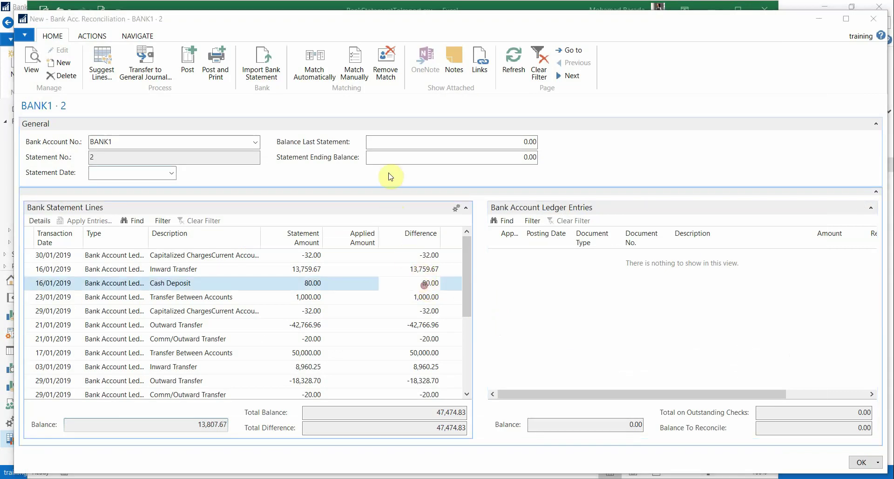
{"action": "key", "text": "alt+Tab"}
{"action": "key", "text": "alt+Tab"}
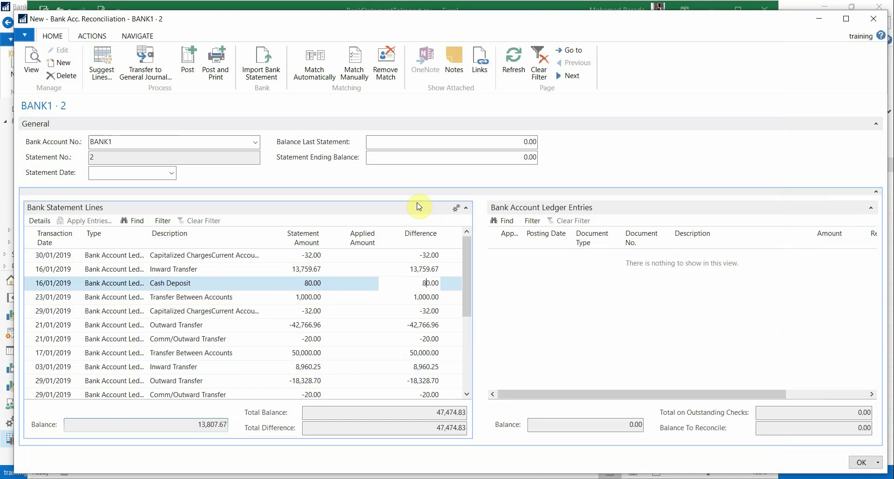
{"action": "key", "text": "alt+Tab"}
{"action": "key", "text": "Tab"}
{"action": "key", "text": "Tab"}
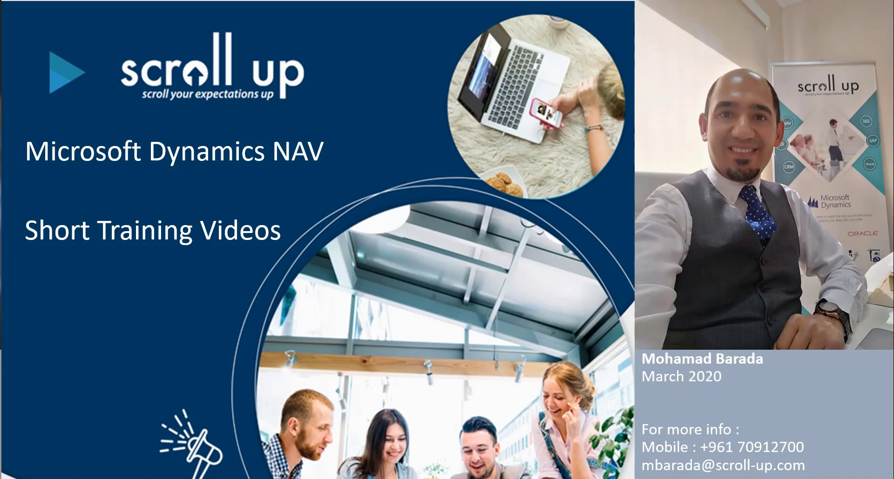
{"action": "key", "text": "alt+Tab"}
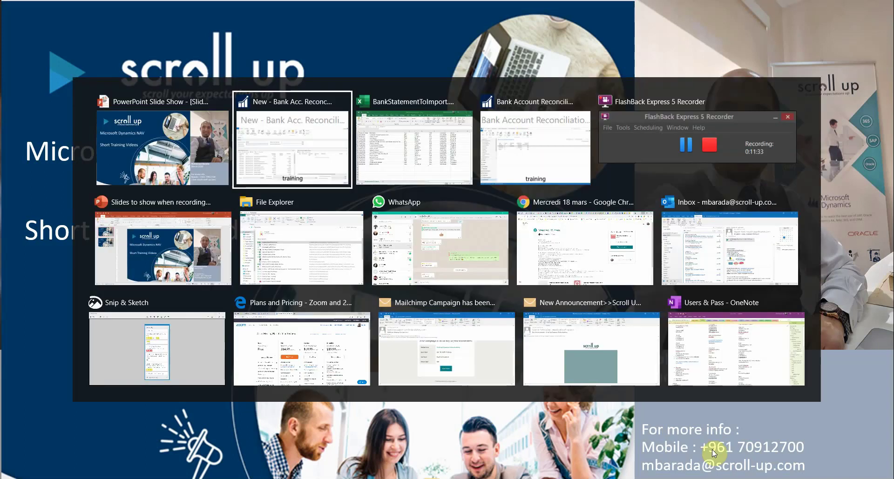
{"action": "key", "text": "alt+Tab"}
{"action": "key", "text": "alt+Tab"}
{"action": "key", "text": "alt+Tab"}
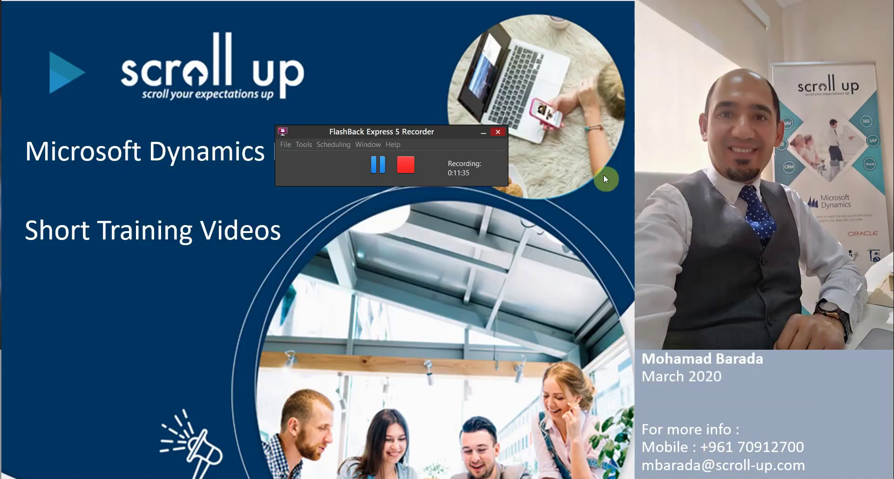